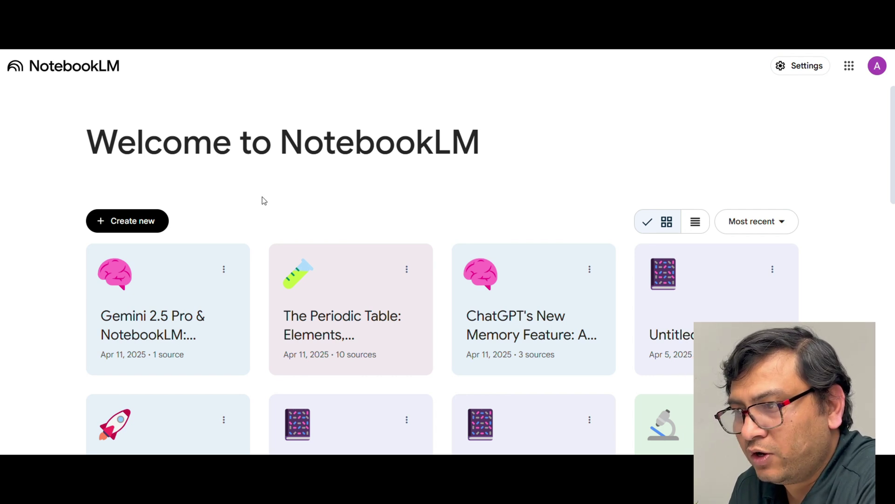
Step: Create a new notebook and discover ten web sources on the periodic table's features, groups and uses
{"action": "left_click", "coordinate": [140, 219]}
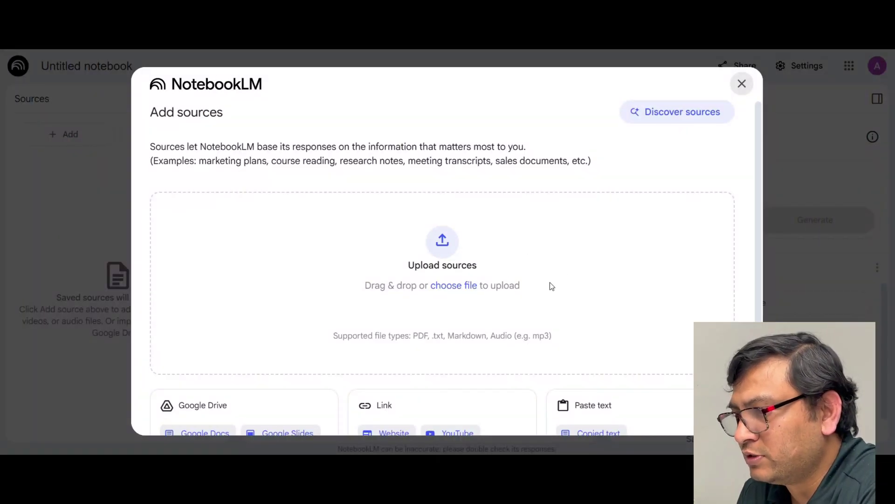
{"action": "left_click", "coordinate": [655, 117]}
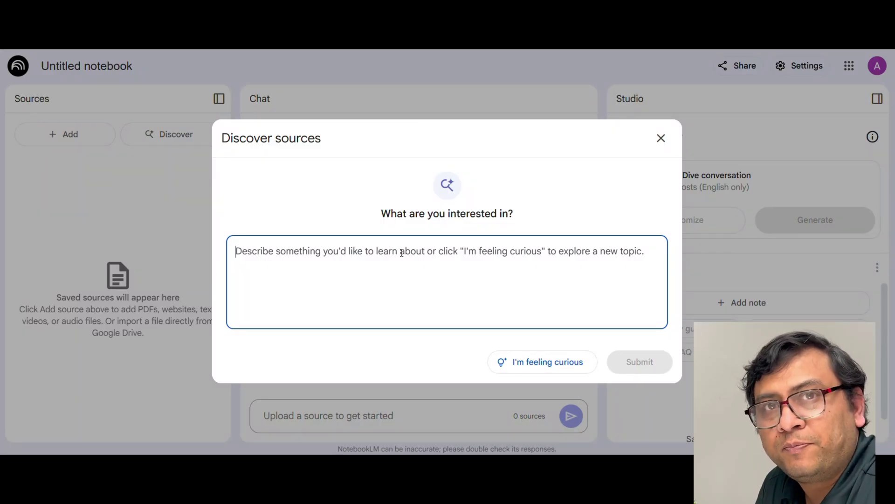
{"action": "type", "text": "explore "}
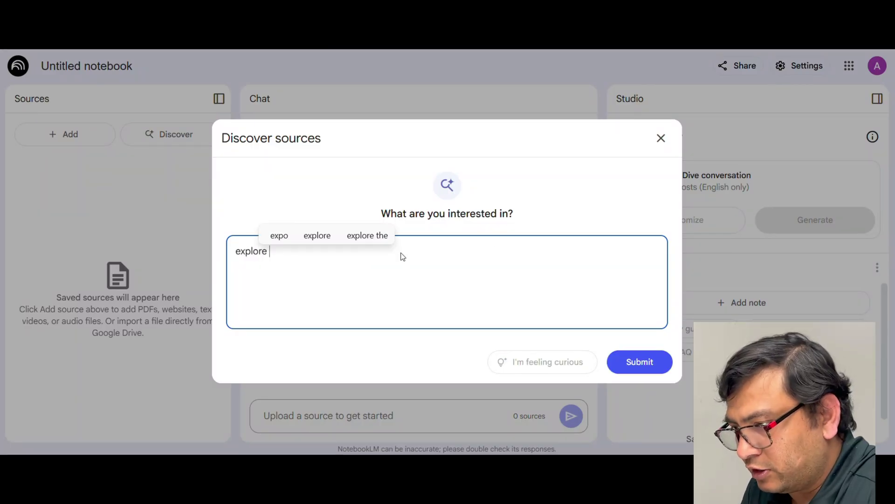
{"action": "type", "text": "periodic"}
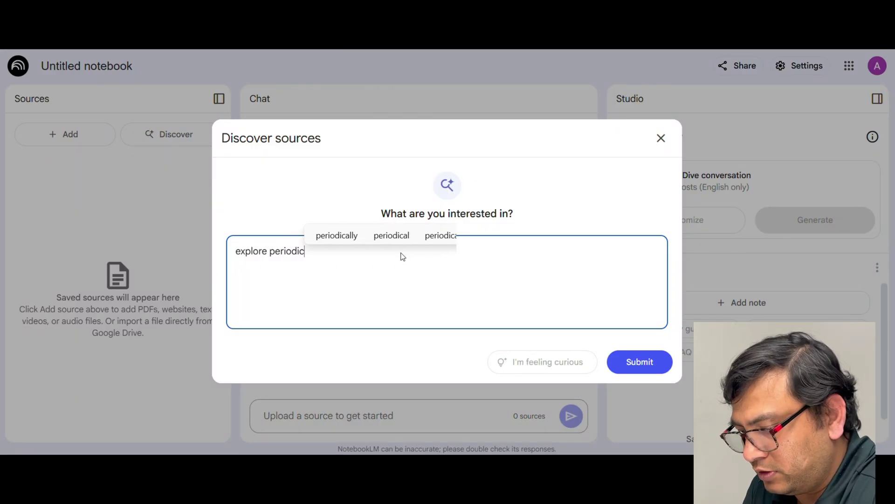
{"action": "type", "text": " tabl"}
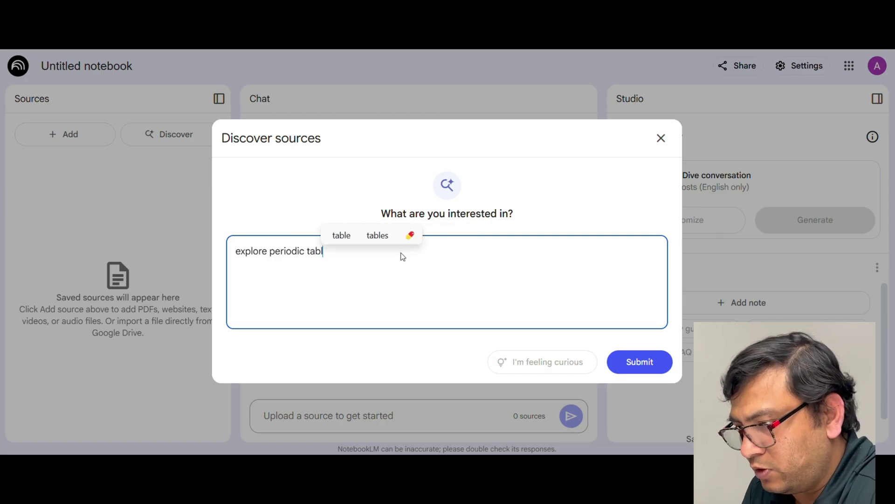
{"action": "type", "text": "es in terms of it's features, different groups and how it helps etc."}
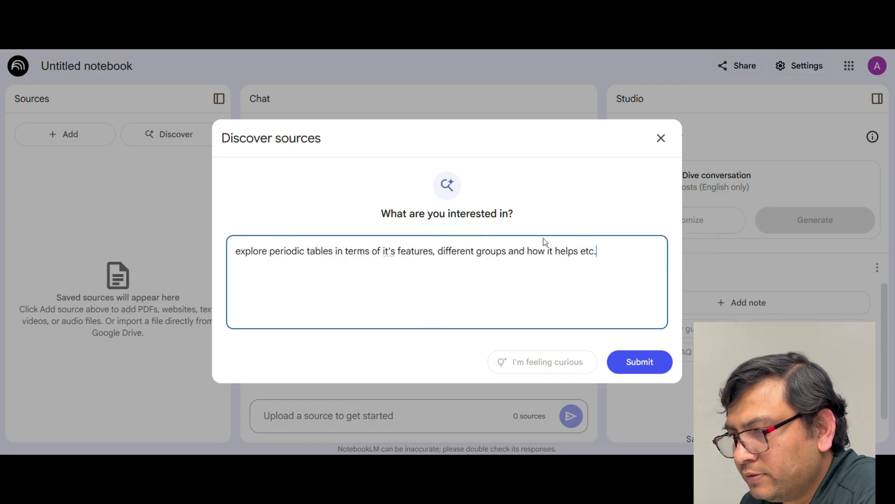
{"action": "key", "text": "Return"}
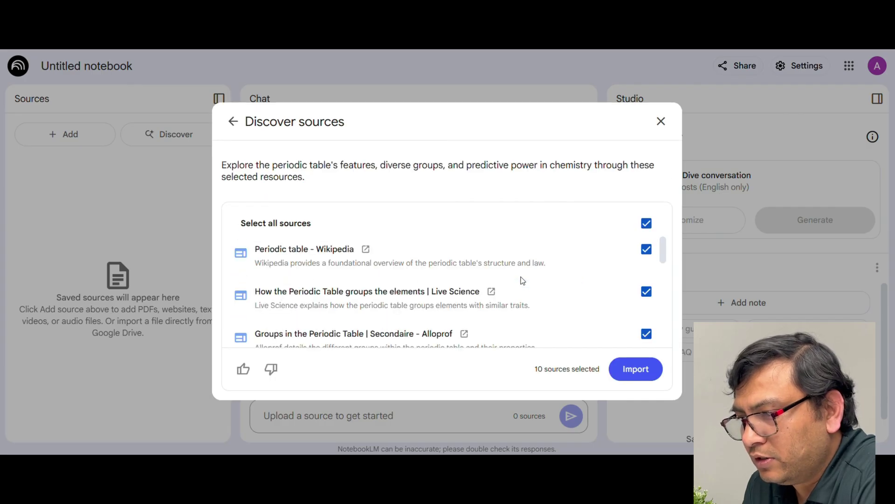
{"action": "scroll", "coordinate": [523, 282], "scroll_direction": "down", "scroll_amount": 2}
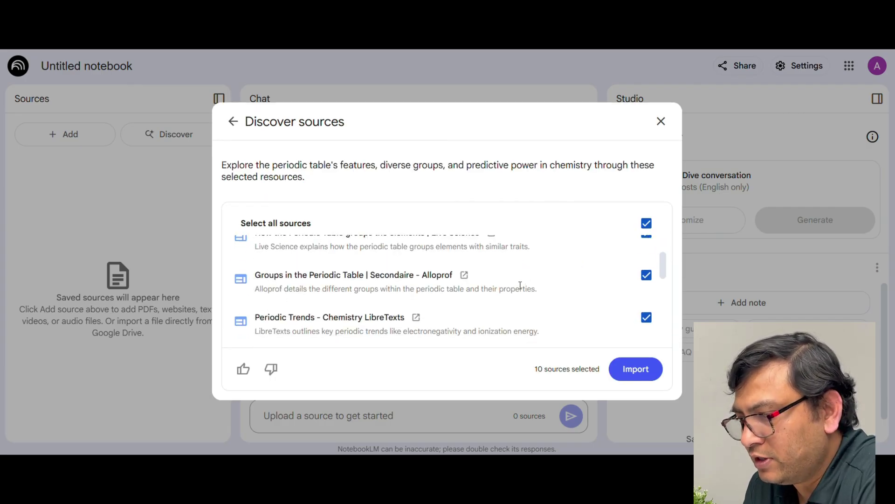
{"action": "scroll", "coordinate": [520, 285], "scroll_direction": "up", "scroll_amount": 2}
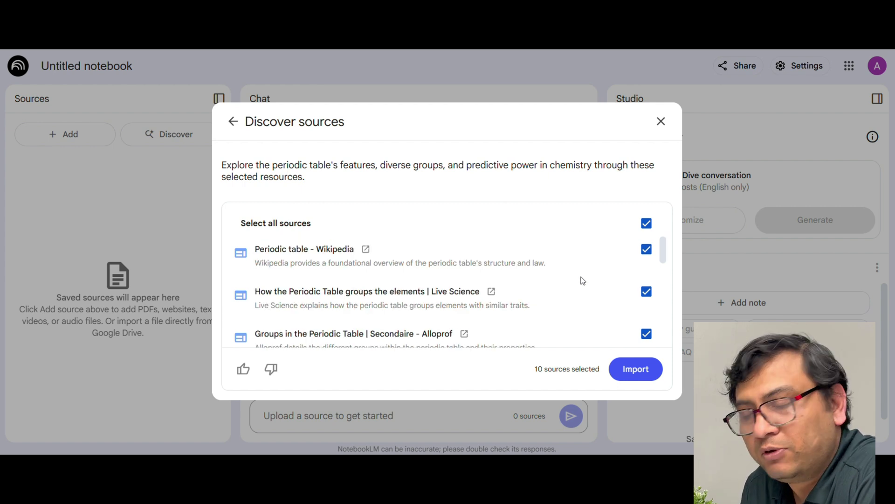
{"action": "scroll", "coordinate": [583, 281], "scroll_direction": "down", "scroll_amount": 5}
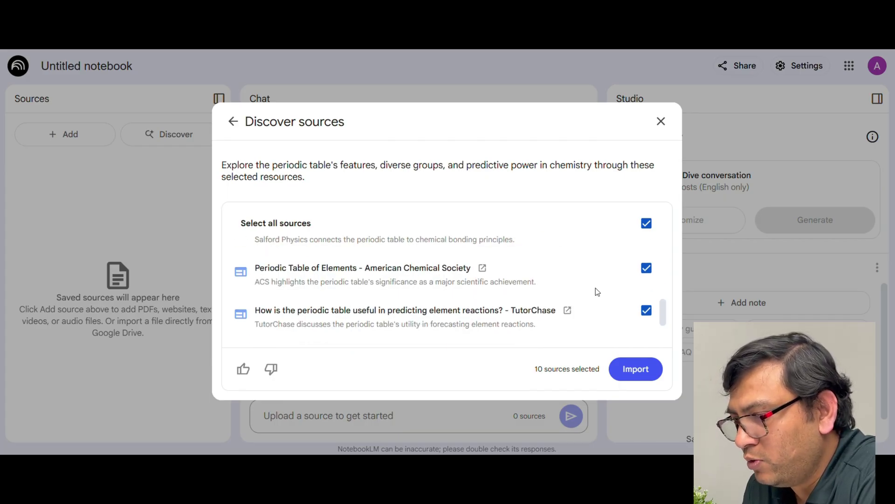
{"action": "scroll", "coordinate": [599, 303], "scroll_direction": "down", "scroll_amount": 2}
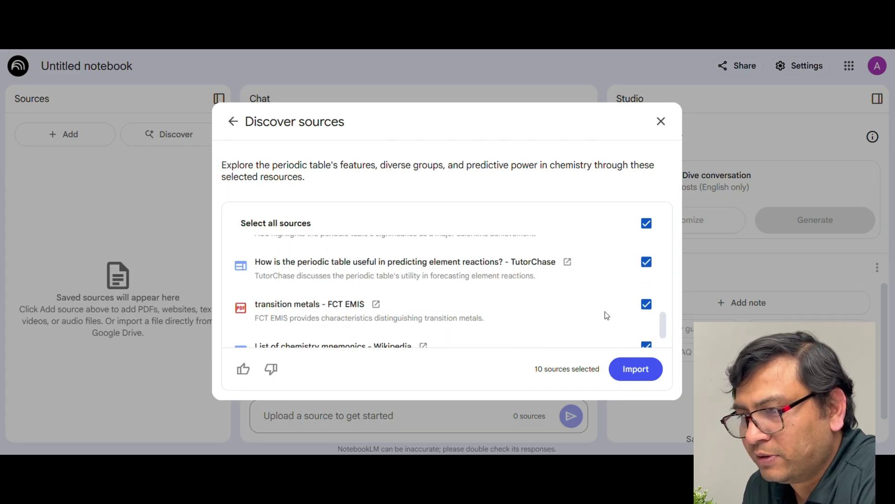
Step: Import the ten periodic-table sources, then delete the empty alloprof source to leave nine
{"action": "left_click", "coordinate": [646, 370]}
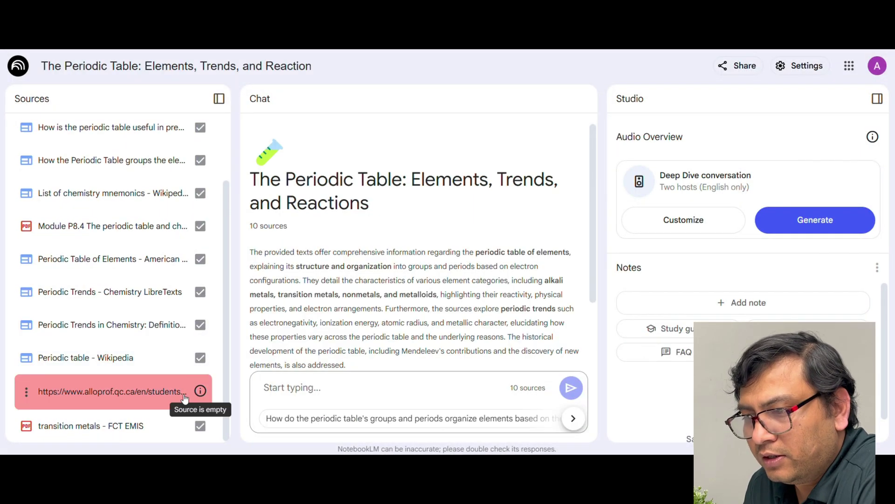
{"action": "mouse_move", "coordinate": [200, 391]}
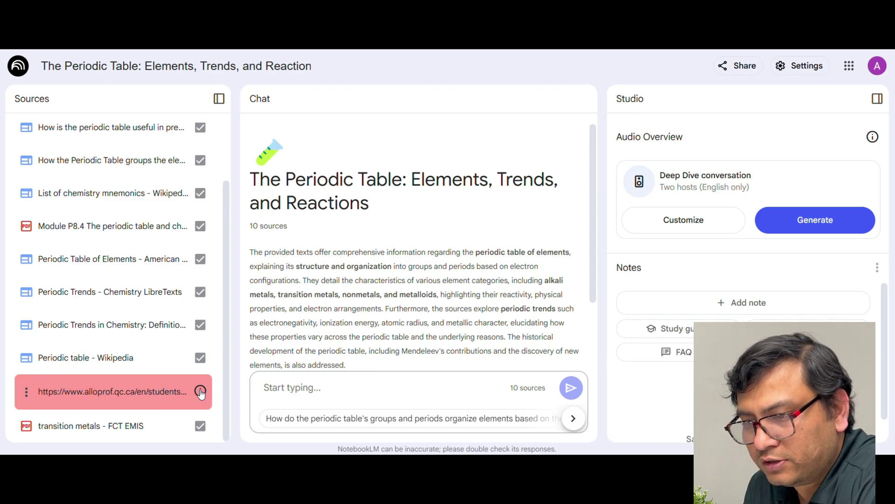
{"action": "left_click", "coordinate": [27, 393]}
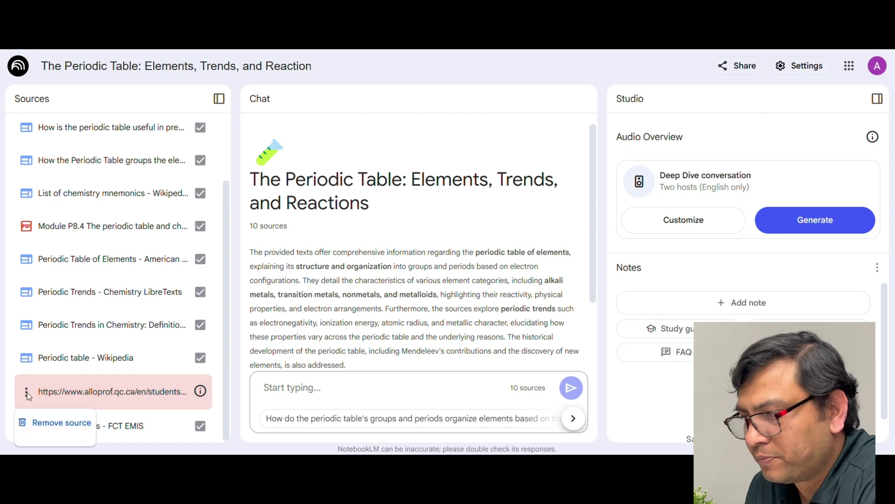
{"action": "left_click", "coordinate": [45, 423]}
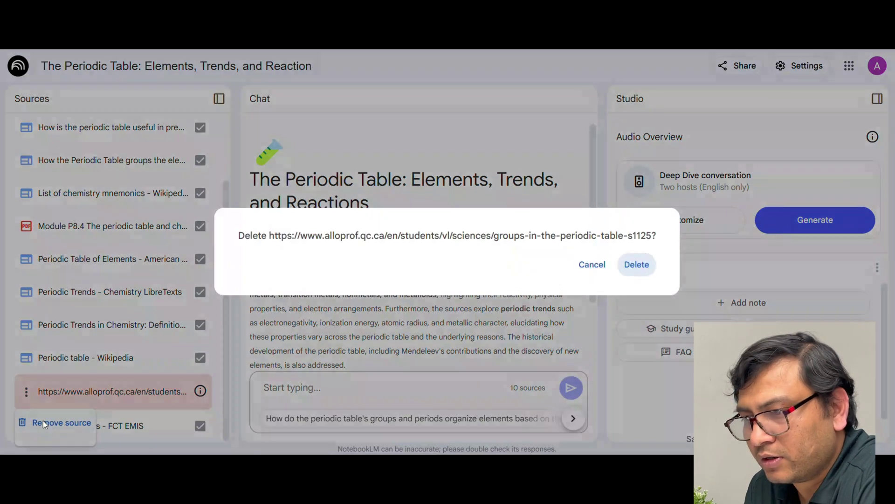
{"action": "left_click", "coordinate": [637, 264]}
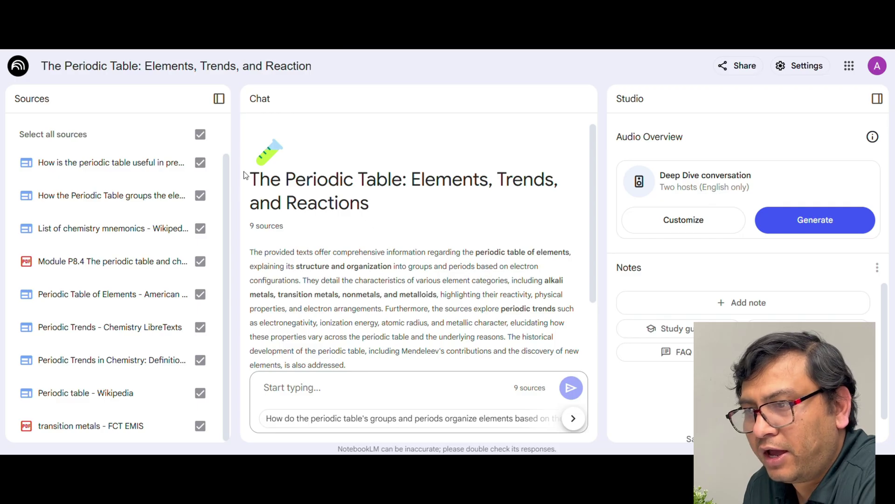
Step: Paste and send a chat request for periodic-table study material organised into six chapters
{"action": "scroll", "coordinate": [151, 144], "scroll_direction": "up", "scroll_amount": 1}
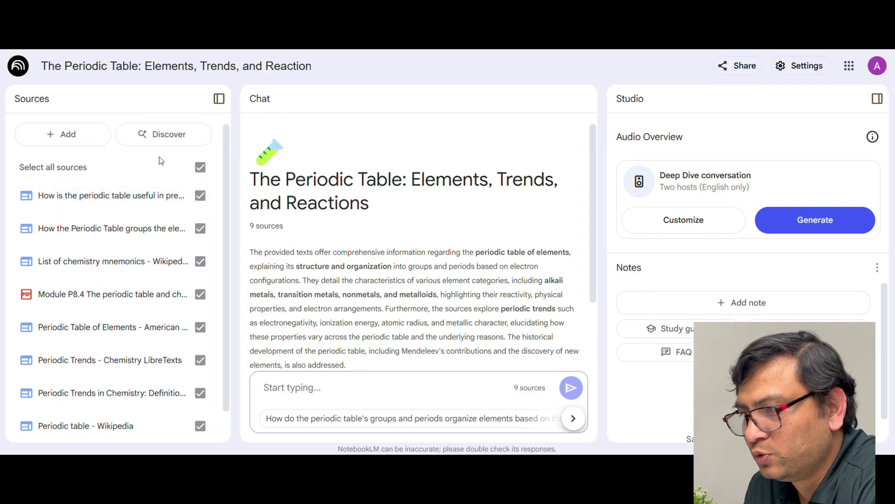
{"action": "left_click", "coordinate": [70, 135]}
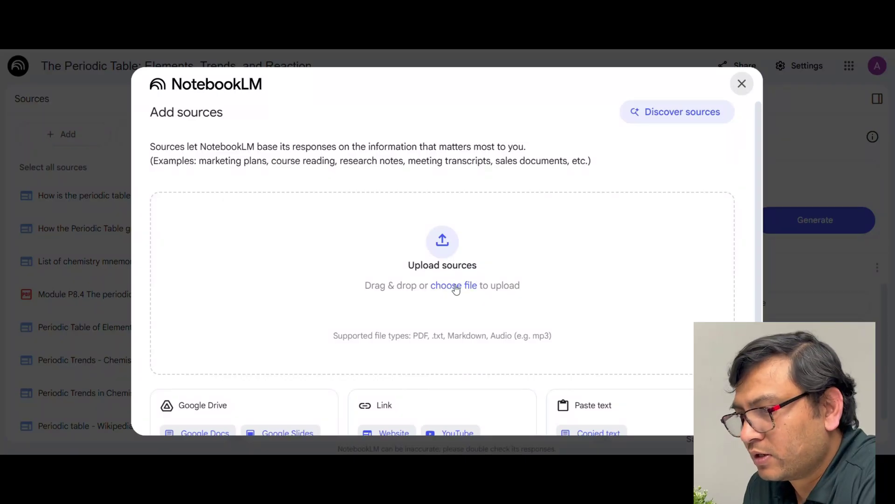
{"action": "key", "text": "Escape"}
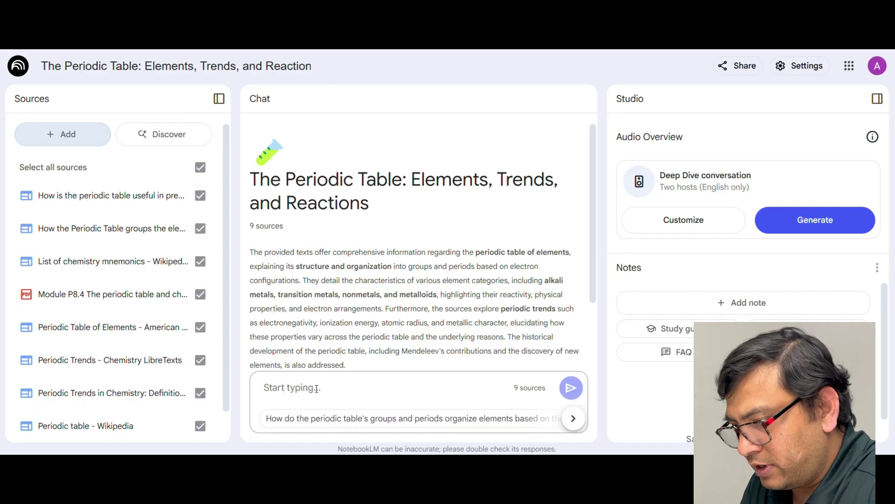
{"action": "left_click", "coordinate": [316, 388]}
{"action": "type", "text": "create study material on the topic of periodic table in multiple chapters"}
{"action": "key", "text": "Return"}
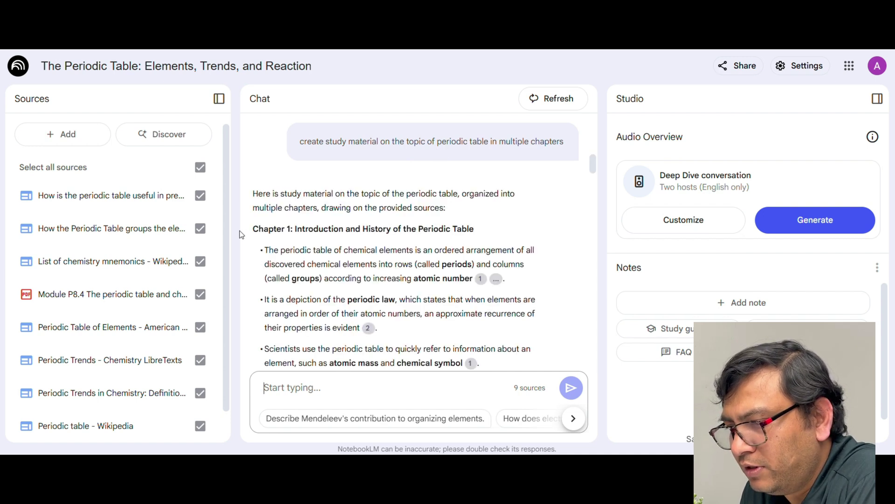
Step: Read through the cited, chaptered periodic-table overview in the chat reply
{"action": "scroll", "coordinate": [503, 239], "scroll_direction": "down", "scroll_amount": 5}
{"action": "scroll", "coordinate": [502, 239], "scroll_direction": "down", "scroll_amount": 12}
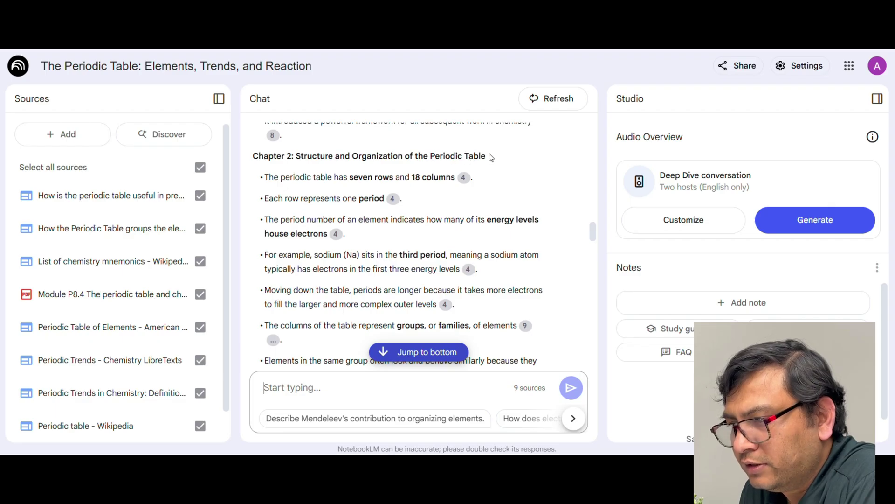
{"action": "scroll", "coordinate": [503, 161], "scroll_direction": "down", "scroll_amount": 15}
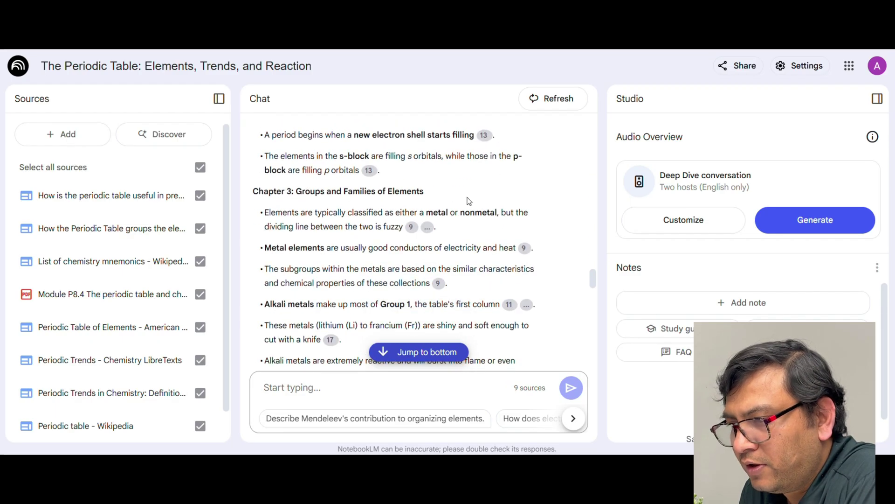
{"action": "scroll", "coordinate": [536, 214], "scroll_direction": "down", "scroll_amount": 6}
{"action": "scroll", "coordinate": [538, 223], "scroll_direction": "down", "scroll_amount": 5}
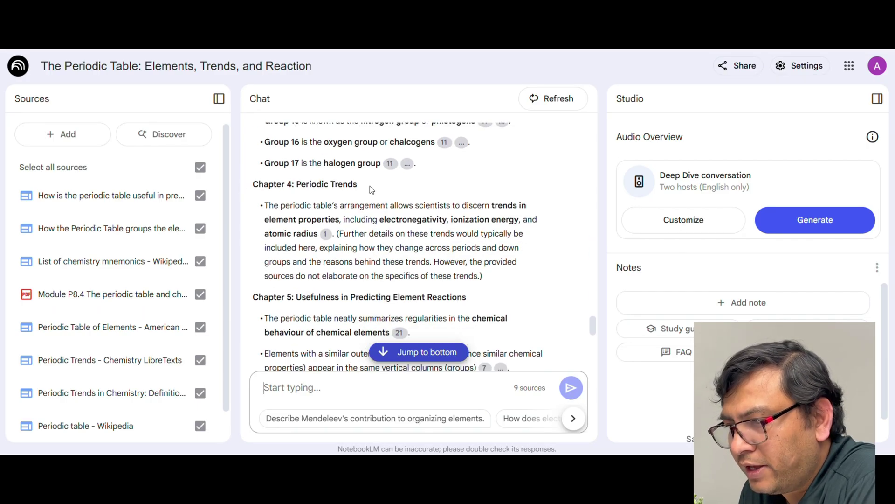
{"action": "scroll", "coordinate": [510, 232], "scroll_direction": "down", "scroll_amount": 8}
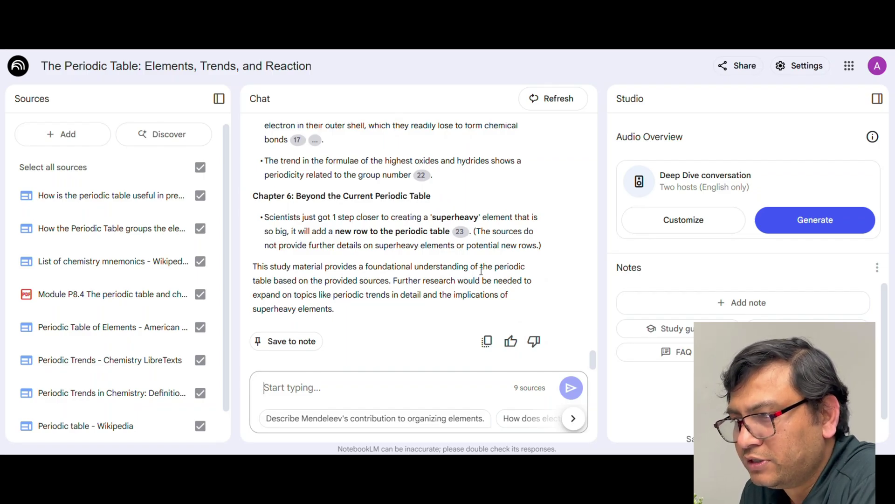
{"action": "scroll", "coordinate": [481, 271], "scroll_direction": "up", "scroll_amount": 8}
{"action": "scroll", "coordinate": [481, 271], "scroll_direction": "up", "scroll_amount": 10}
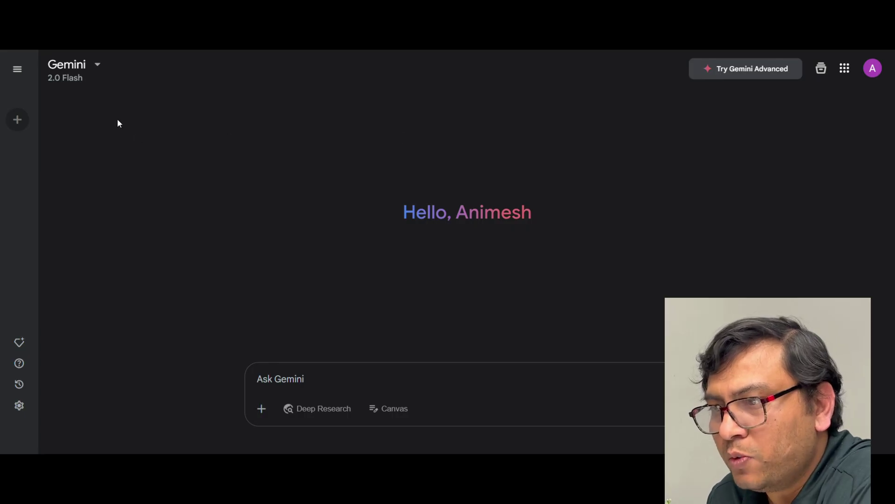
Step: Switch Gemini to the 2.5 Pro (experimental) model and enable Canvas
{"action": "left_click", "coordinate": [98, 68]}
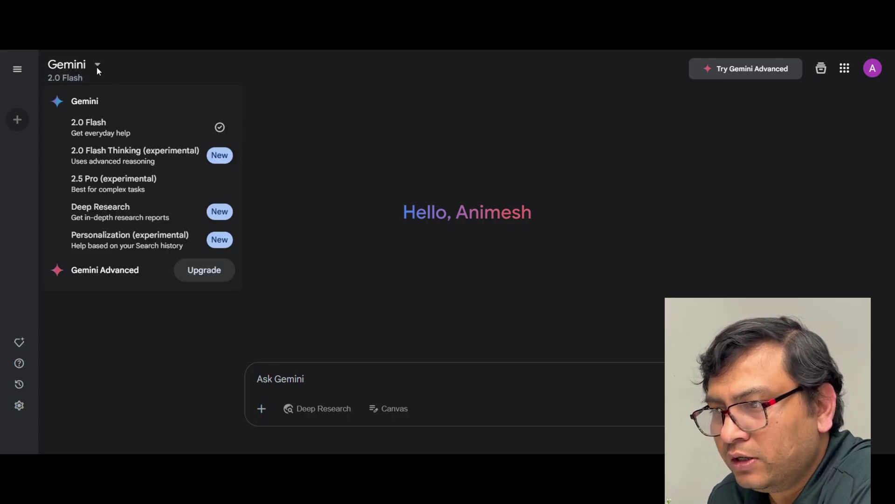
{"action": "left_click", "coordinate": [129, 187]}
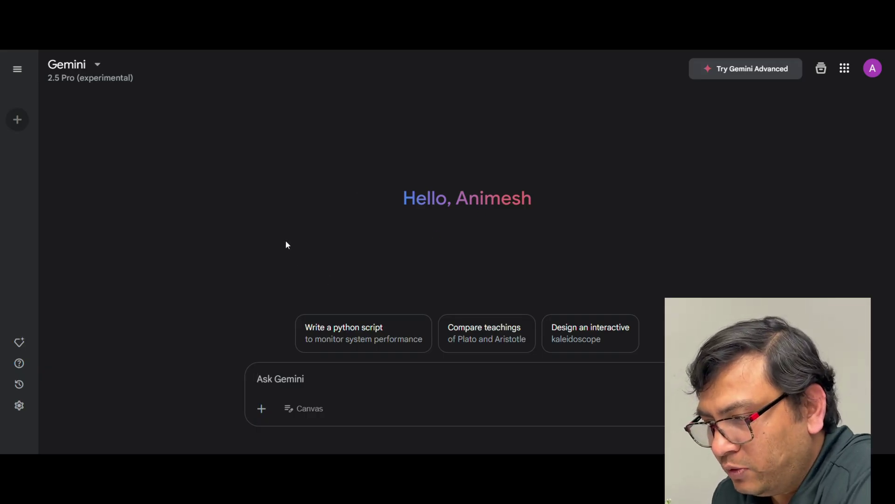
{"action": "left_click", "coordinate": [310, 410]}
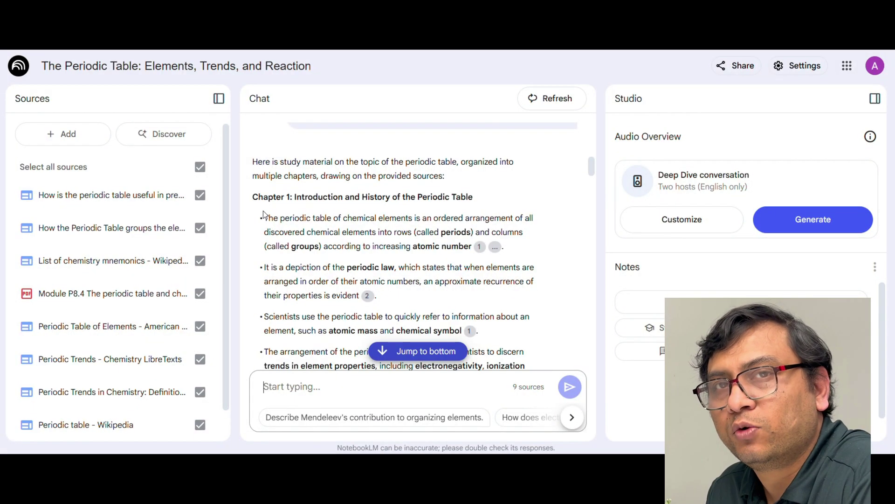
Step: Select the Chapter 1 and Chapter 2 study notes in the chat response for copying
{"action": "scroll", "coordinate": [271, 210], "scroll_direction": "down", "scroll_amount": 1}
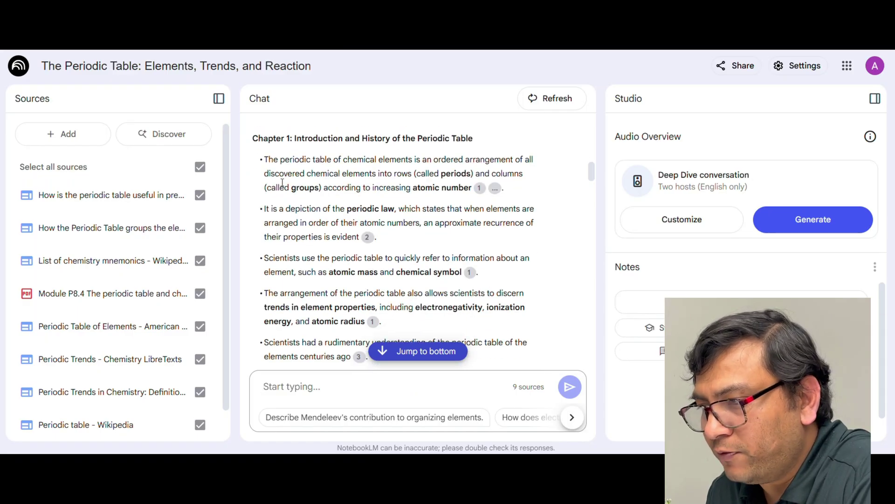
{"action": "scroll", "coordinate": [283, 183], "scroll_direction": "up", "scroll_amount": 1}
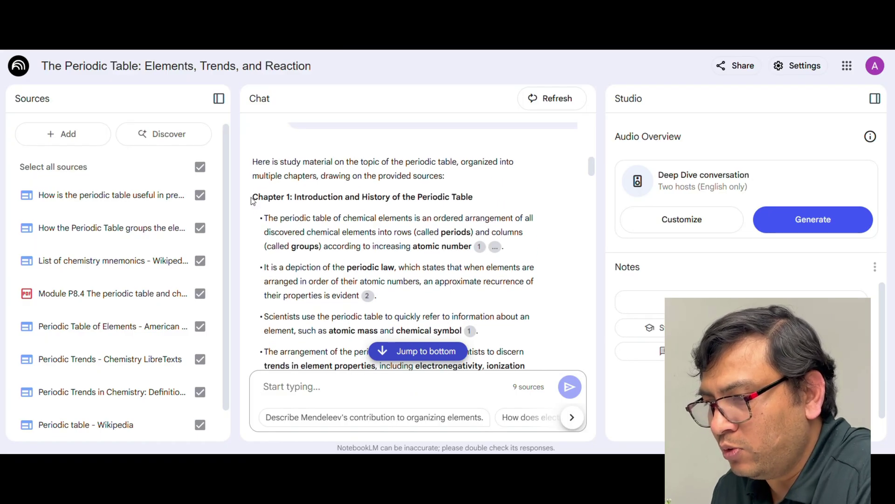
{"action": "scroll", "coordinate": [363, 208], "scroll_direction": "down", "scroll_amount": 3}
{"action": "scroll", "coordinate": [363, 208], "scroll_direction": "down", "scroll_amount": 5}
{"action": "left_click", "coordinate": [425, 202], "text": "shift"}
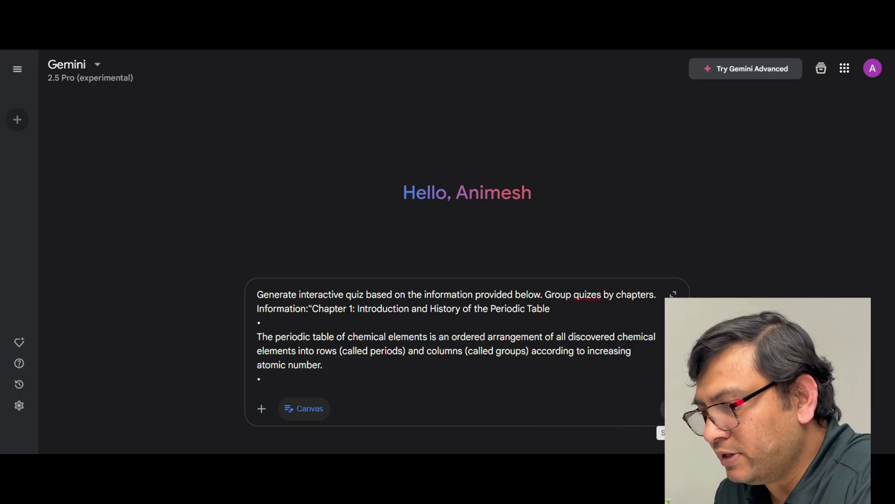
Step: Send the quiz request and let Gemini build the Interactive Periodic Table Quiz canvas
{"action": "left_click", "coordinate": [675, 409]}
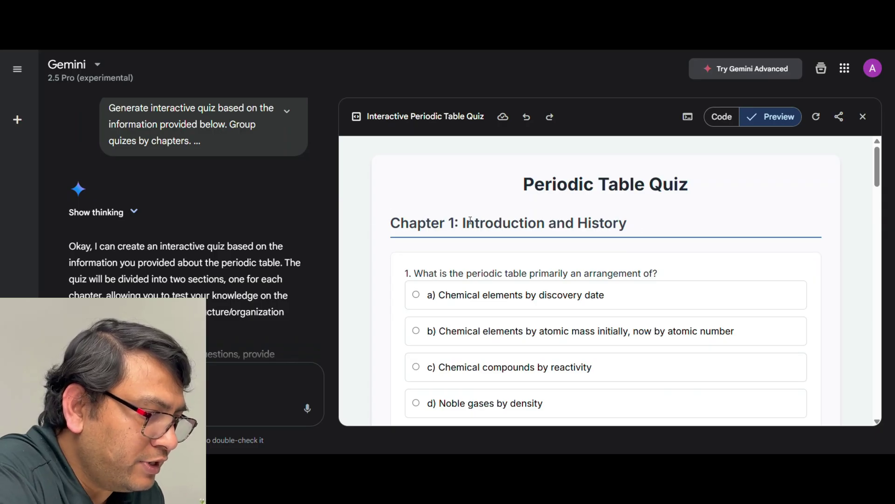
{"action": "scroll", "coordinate": [653, 238], "scroll_direction": "down", "scroll_amount": 3}
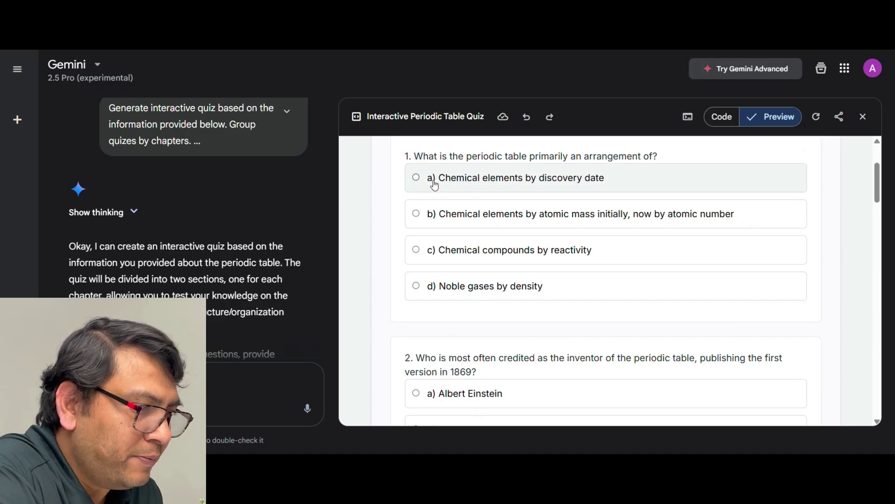
{"action": "scroll", "coordinate": [594, 250], "scroll_direction": "up", "scroll_amount": 2}
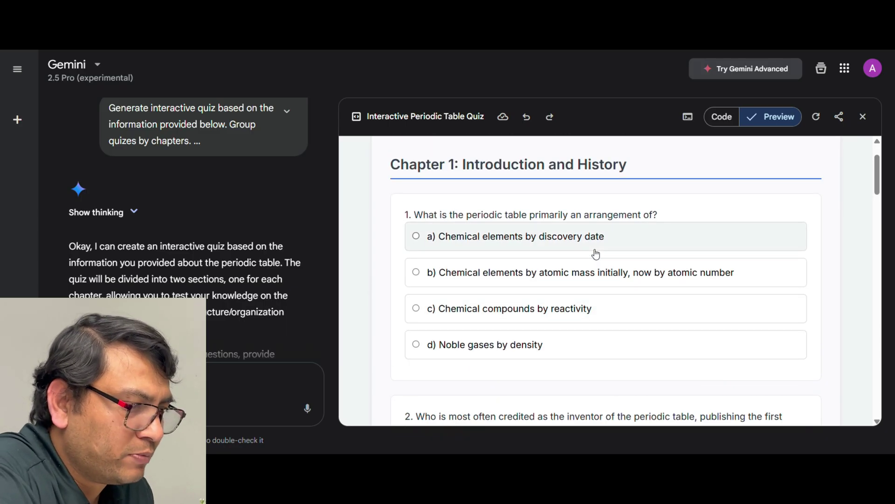
{"action": "scroll", "coordinate": [596, 254], "scroll_direction": "down", "scroll_amount": 2}
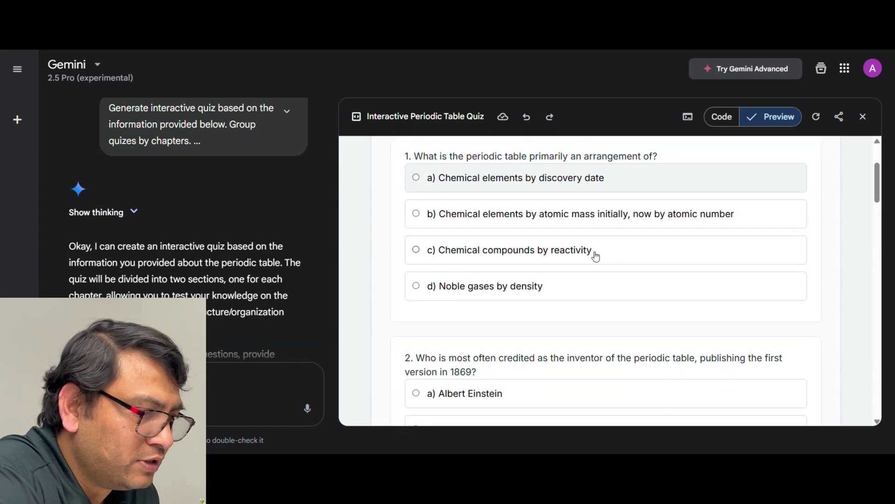
Step: Answer Chapter 1 questions 1–3 with option b, Marie Curie and 118
{"action": "left_click", "coordinate": [415, 214]}
{"action": "scroll", "coordinate": [583, 280], "scroll_direction": "down", "scroll_amount": 5}
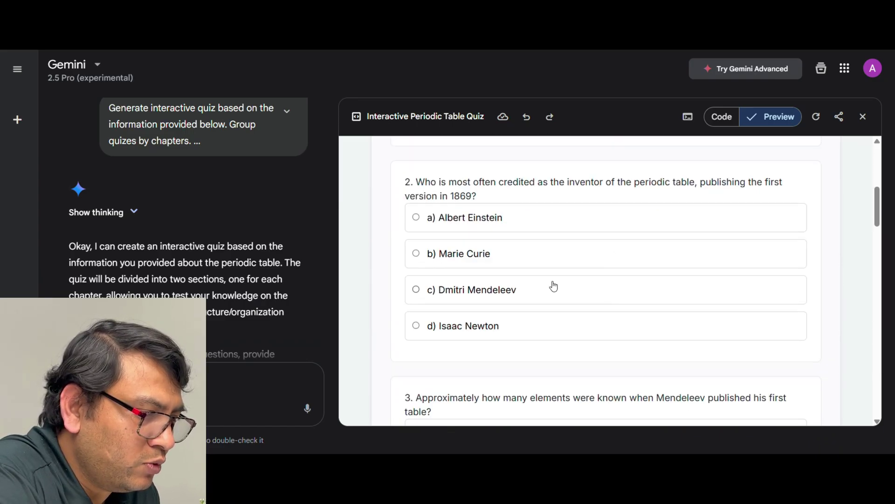
{"action": "left_click", "coordinate": [417, 254]}
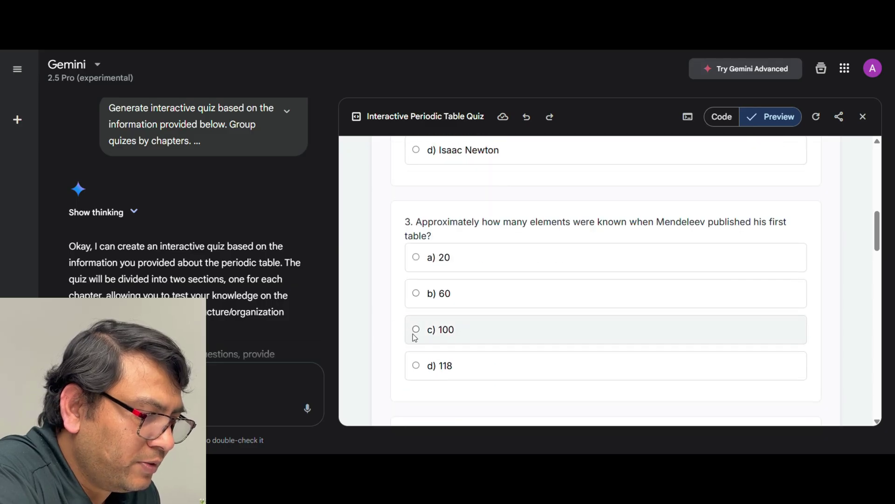
{"action": "left_click", "coordinate": [416, 365]}
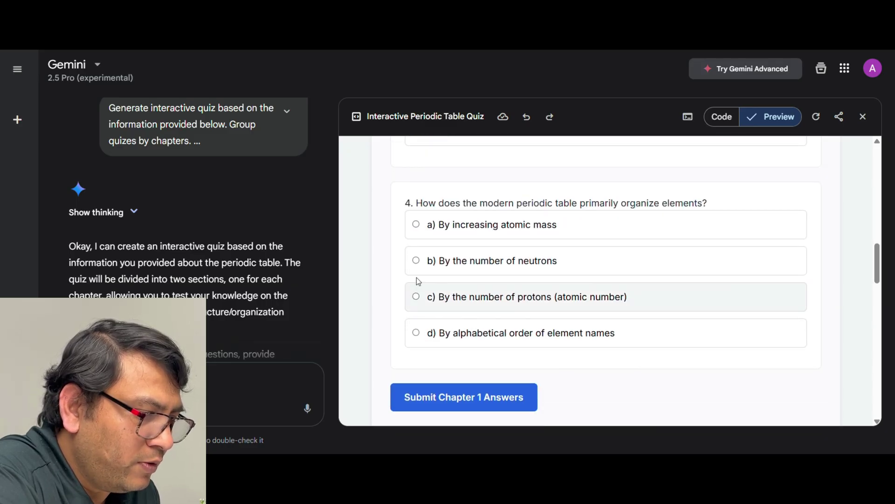
Step: Answer question 4 with alphabetical order, submit Chapter 1, and review the 1-out-of-4 feedback
{"action": "left_click", "coordinate": [416, 332]}
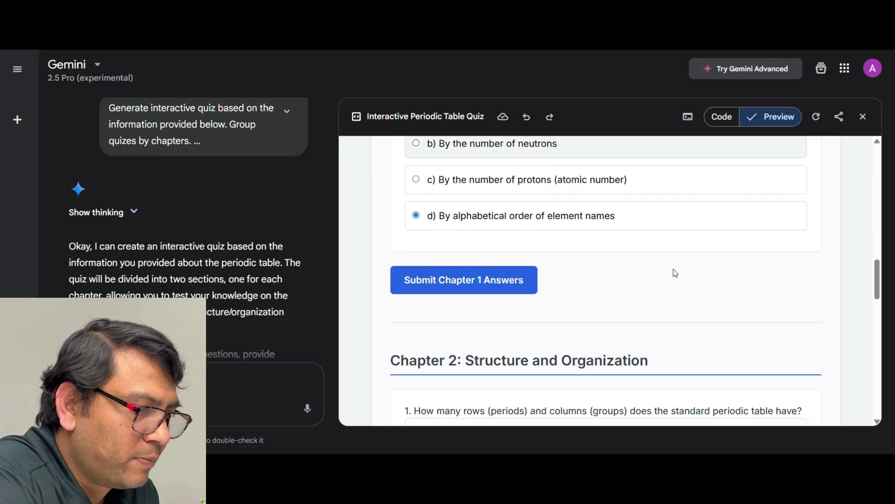
{"action": "left_click", "coordinate": [504, 286]}
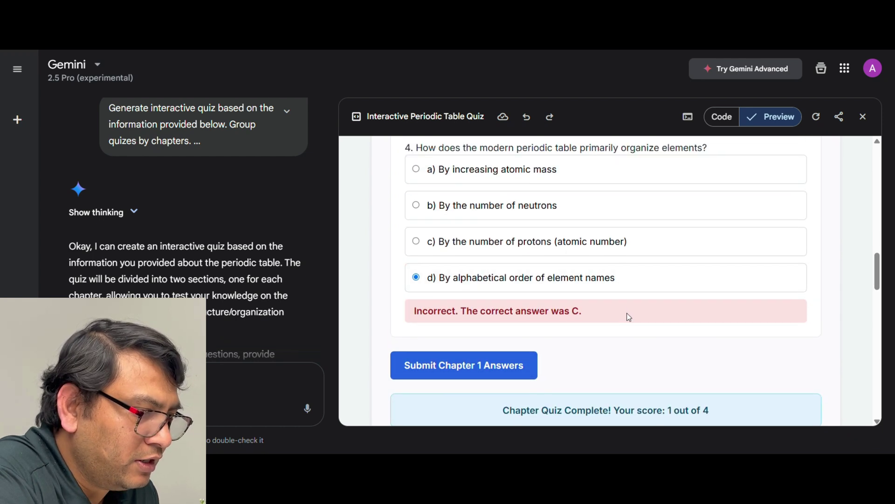
{"action": "scroll", "coordinate": [626, 312], "scroll_direction": "up", "scroll_amount": 5}
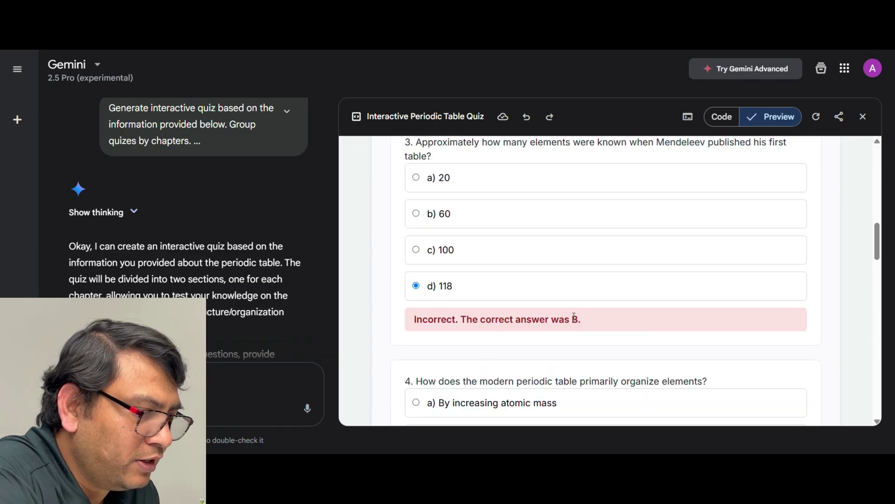
{"action": "scroll", "coordinate": [573, 317], "scroll_direction": "up", "scroll_amount": 6}
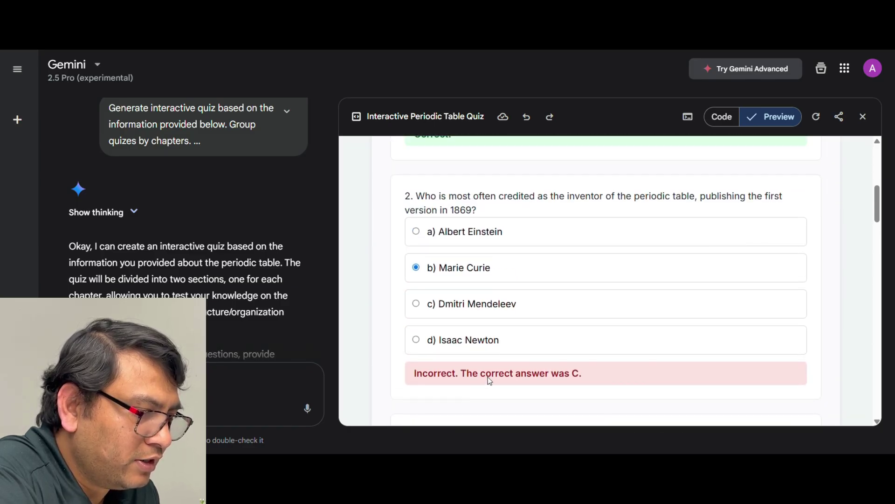
{"action": "scroll", "coordinate": [617, 360], "scroll_direction": "up", "scroll_amount": 6}
{"action": "scroll", "coordinate": [623, 315], "scroll_direction": "down", "scroll_amount": 9}
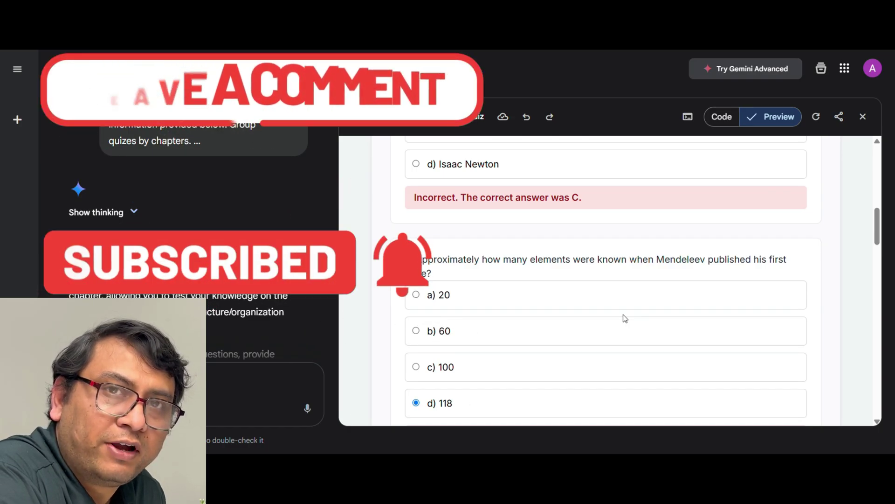
{"action": "scroll", "coordinate": [623, 315], "scroll_direction": "down", "scroll_amount": 8}
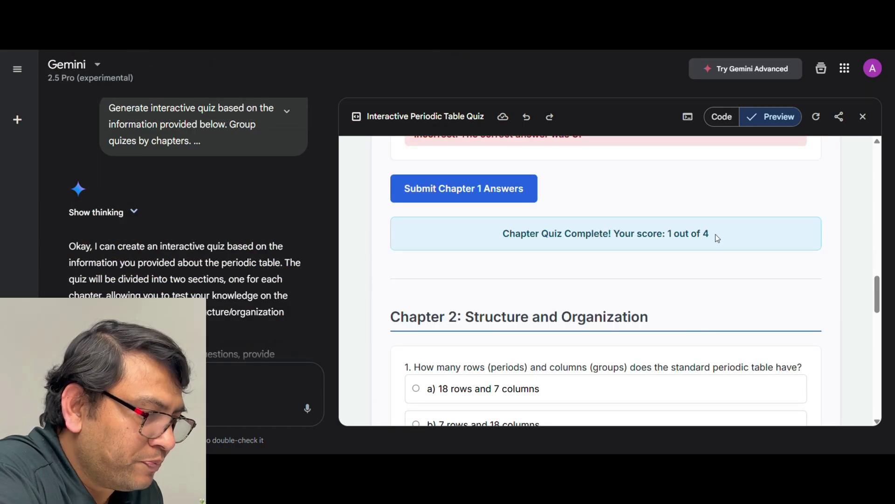
Step: Answer Chapter 2 question 1 with '7 rows and 18 columns' and submit the chapter
{"action": "scroll", "coordinate": [719, 252], "scroll_direction": "down", "scroll_amount": 3}
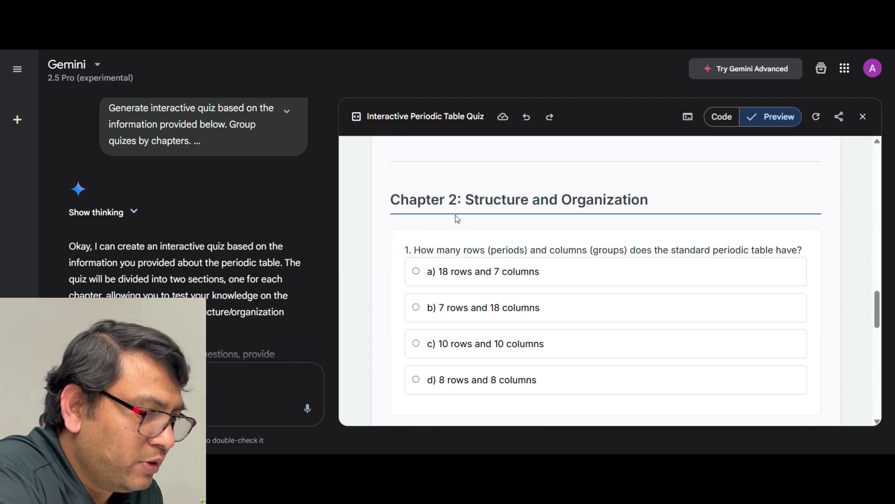
{"action": "scroll", "coordinate": [609, 258], "scroll_direction": "down", "scroll_amount": 2}
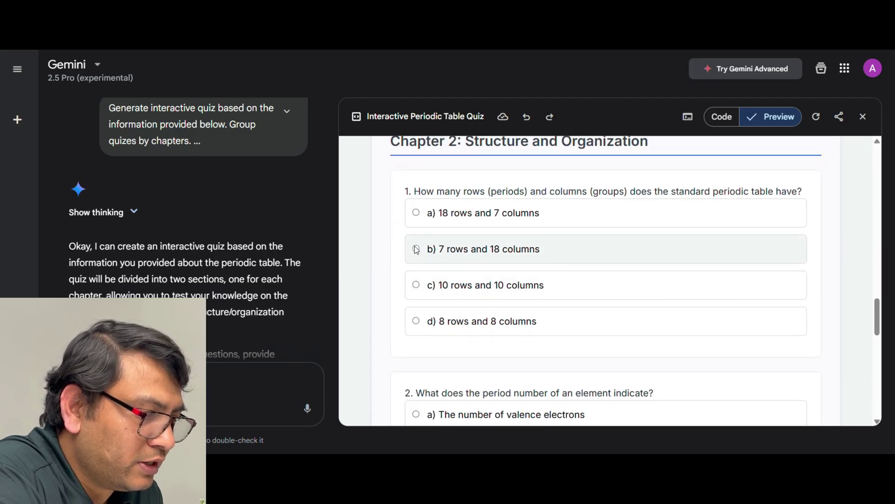
{"action": "left_click", "coordinate": [416, 249]}
{"action": "scroll", "coordinate": [578, 275], "scroll_direction": "down", "scroll_amount": 12}
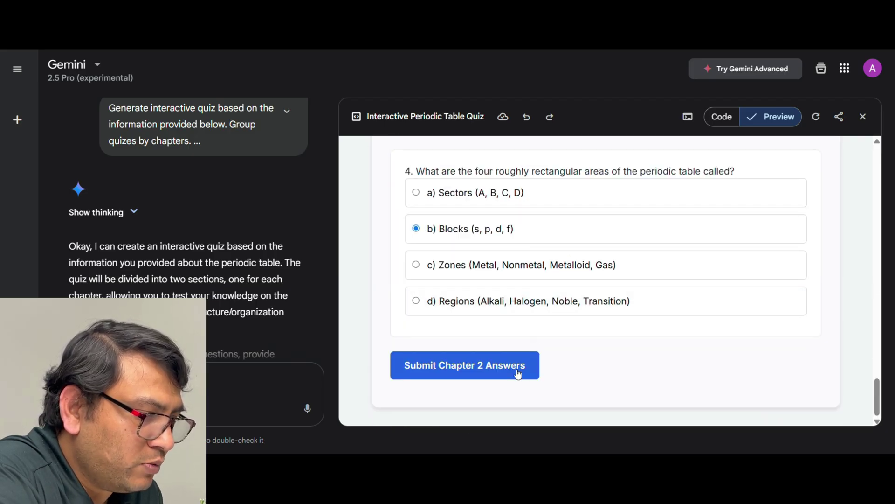
{"action": "left_click", "coordinate": [482, 368]}
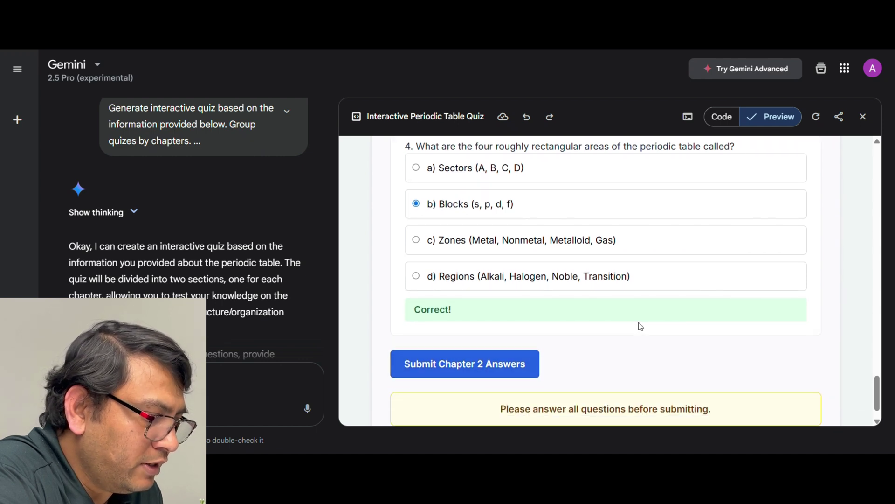
{"action": "scroll", "coordinate": [676, 300], "scroll_direction": "up", "scroll_amount": 8}
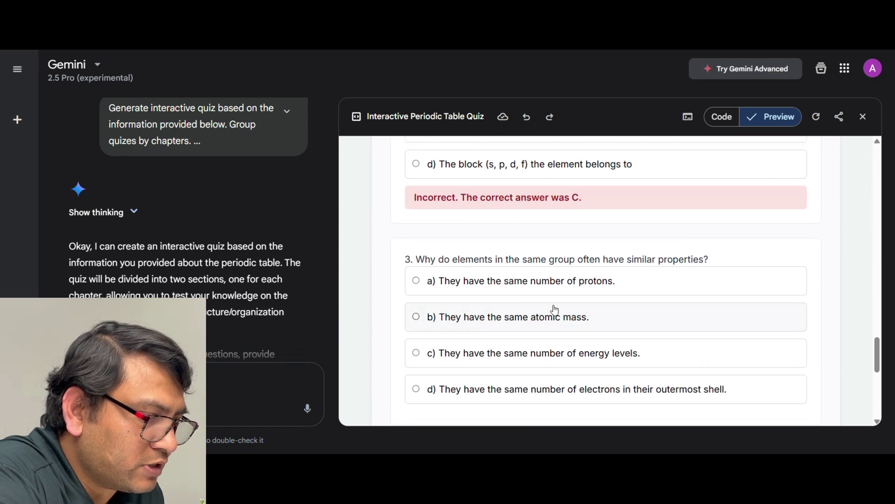
{"action": "scroll", "coordinate": [555, 309], "scroll_direction": "down", "scroll_amount": 2}
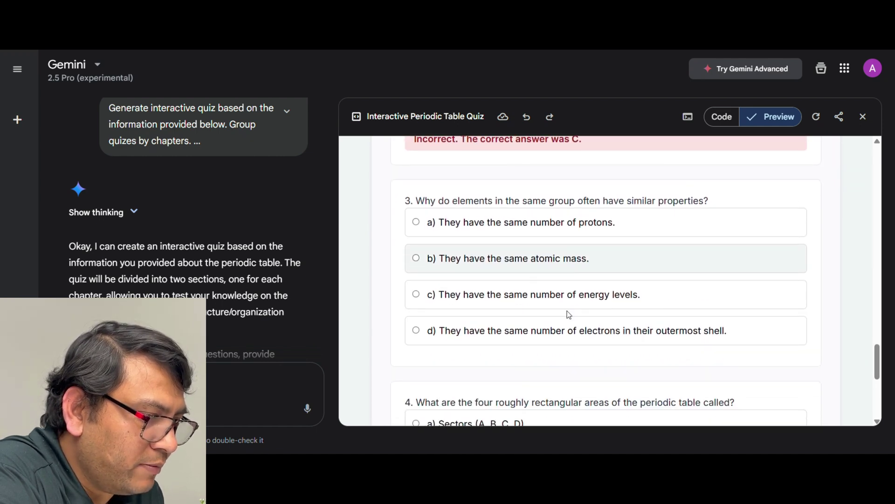
Step: Answer the missed question 3 with option b and resubmit Chapter 2 for a 2-out-of-4 score
{"action": "left_click", "coordinate": [417, 260]}
{"action": "scroll", "coordinate": [653, 280], "scroll_direction": "down", "scroll_amount": 5}
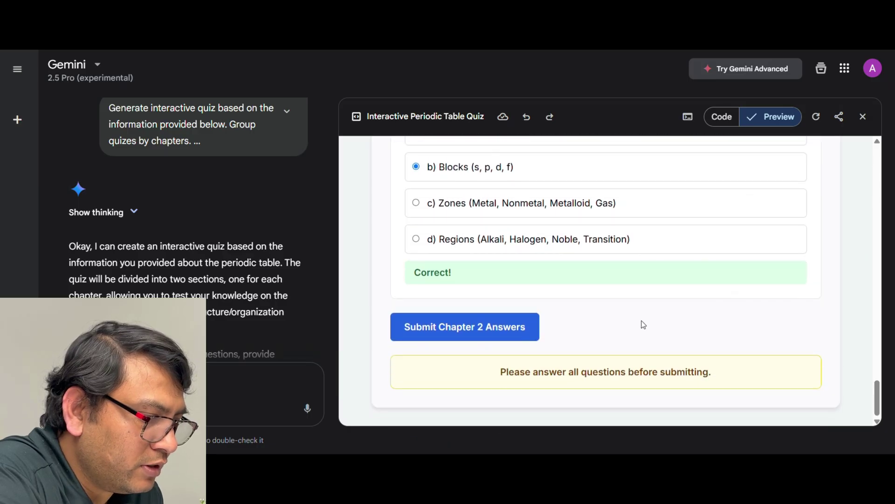
{"action": "left_click", "coordinate": [493, 330]}
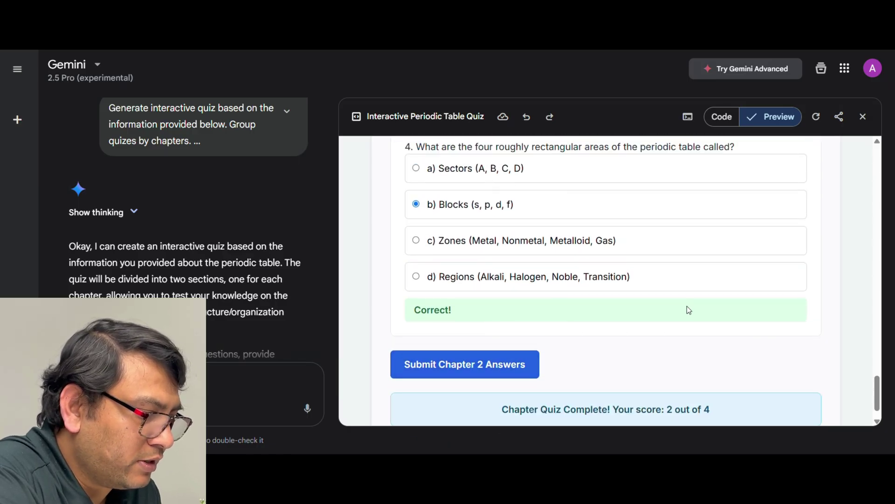
{"action": "scroll", "coordinate": [690, 307], "scroll_direction": "down", "scroll_amount": 1}
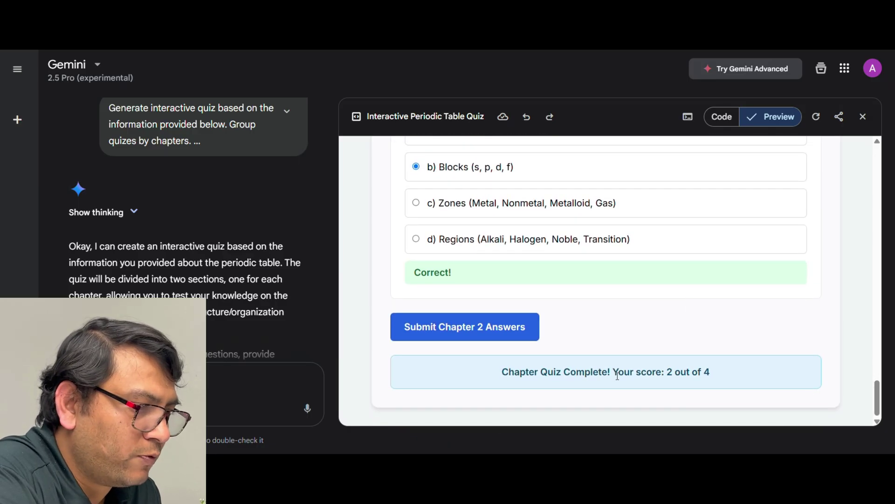
{"action": "scroll", "coordinate": [780, 246], "scroll_direction": "up", "scroll_amount": 10}
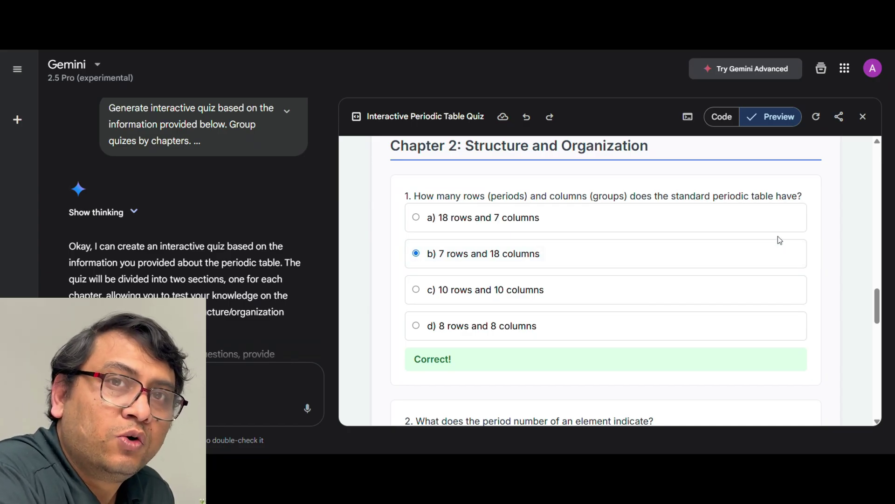
{"action": "scroll", "coordinate": [711, 206], "scroll_direction": "up", "scroll_amount": 15}
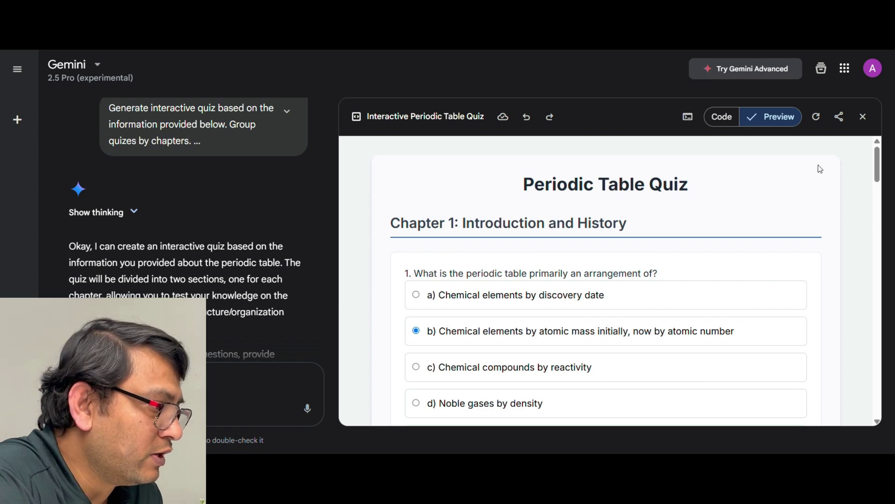
Step: Create a public share link for the quiz canvas and copy it
{"action": "left_click", "coordinate": [839, 119]}
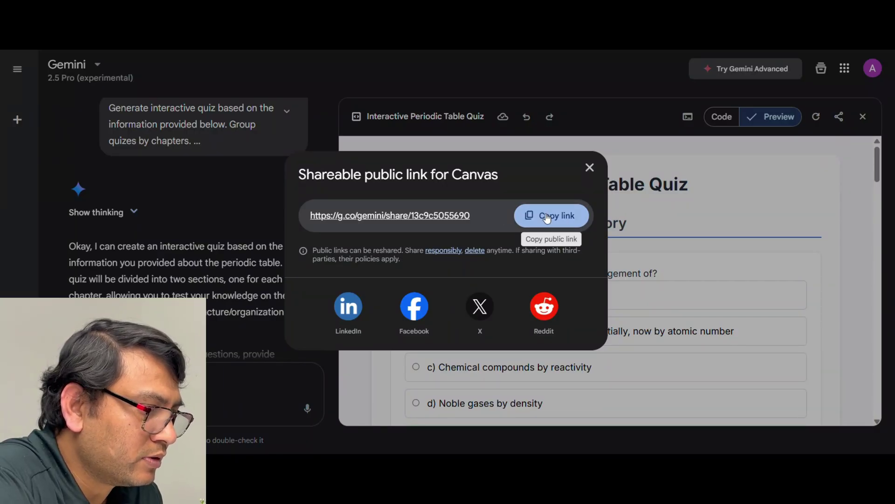
{"action": "left_click", "coordinate": [547, 217]}
{"action": "left_click", "coordinate": [739, 201]}
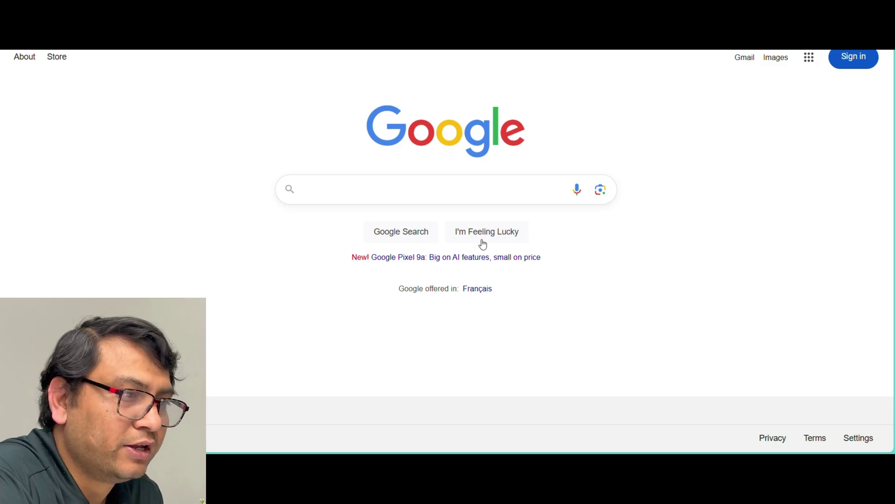
Step: Paste the copied share link into Edge's address bar to open the public Periodic Table Quiz
{"action": "key", "text": "ctrl+l"}
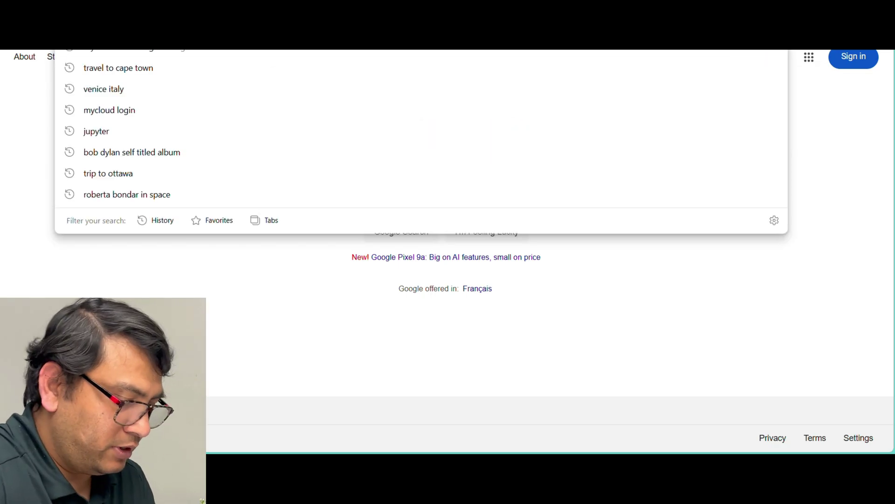
{"action": "key", "text": "ctrl+v"}
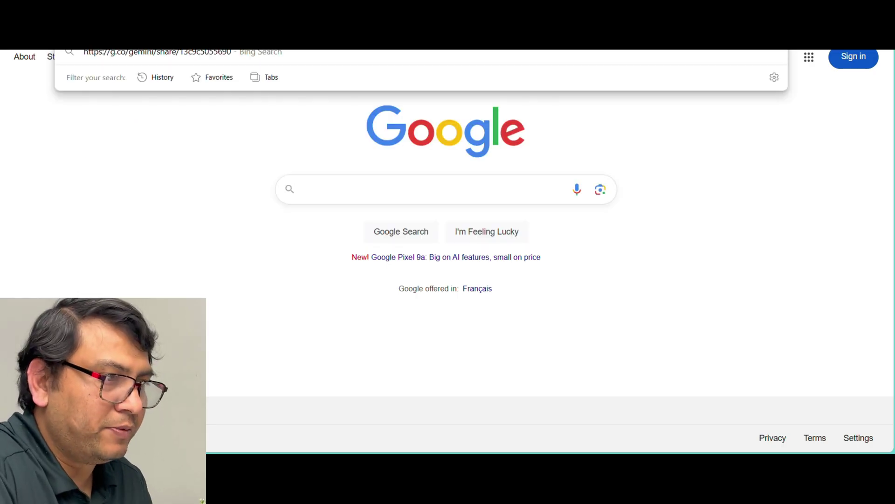
{"action": "key", "text": "Return"}
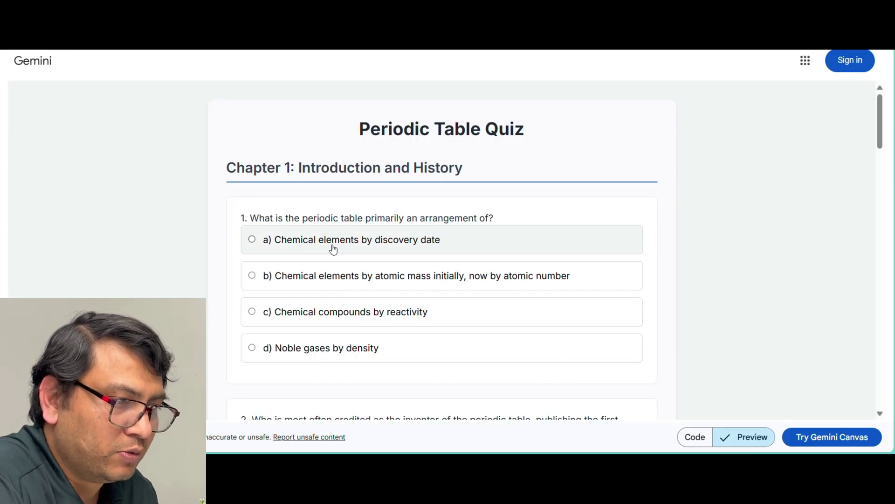
Step: Answer Chapter 1 of the quiz: option a for question 1 and Marie Curie for question 2
{"action": "left_click", "coordinate": [252, 239]}
{"action": "scroll", "coordinate": [416, 284], "scroll_direction": "down", "scroll_amount": 4}
{"action": "left_click", "coordinate": [252, 315]}
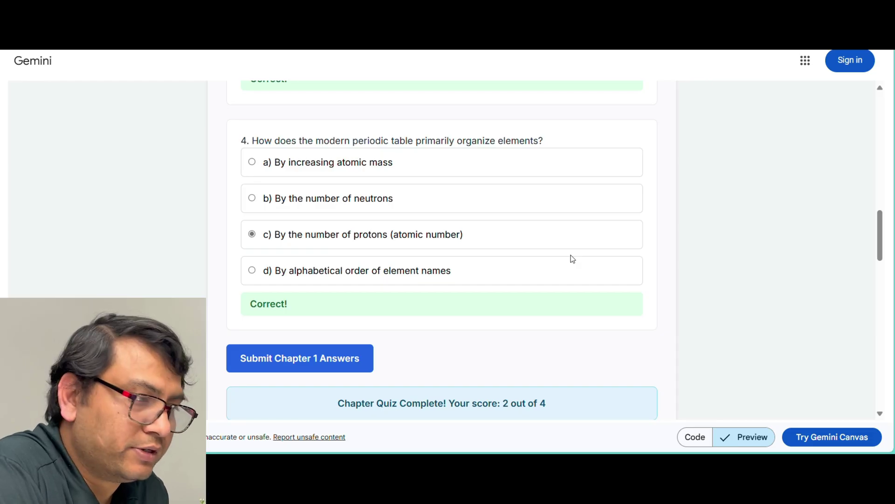
{"action": "scroll", "coordinate": [573, 259], "scroll_direction": "up", "scroll_amount": 9}
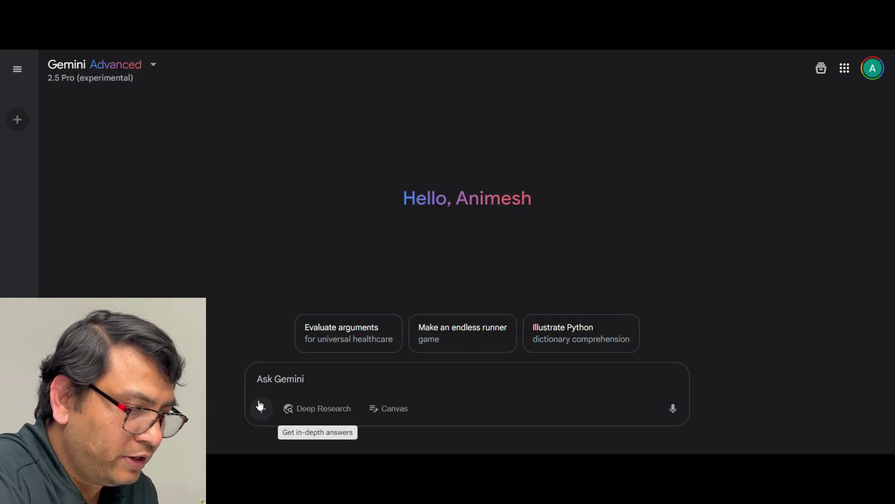
Step: With Canvas enabled, send the pasted Interactive Periodic Table Quiz prompt and review the preview
{"action": "left_click", "coordinate": [394, 408]}
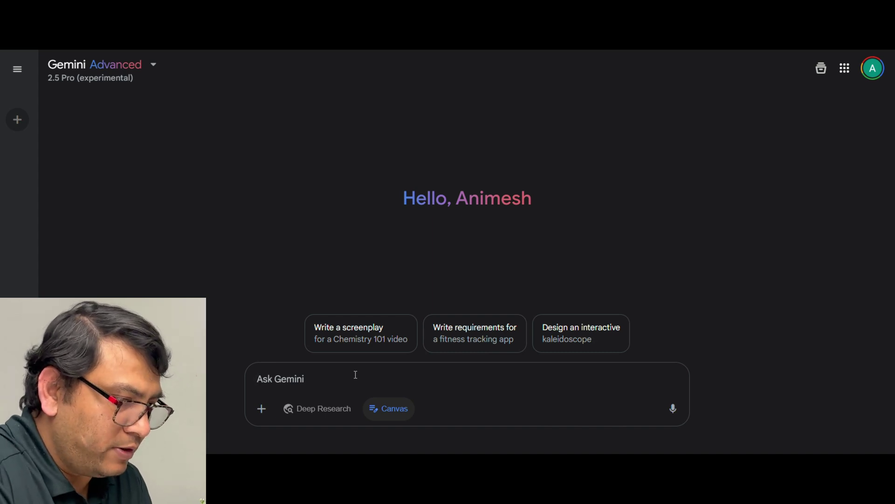
{"action": "key", "text": "ctrl+v"}
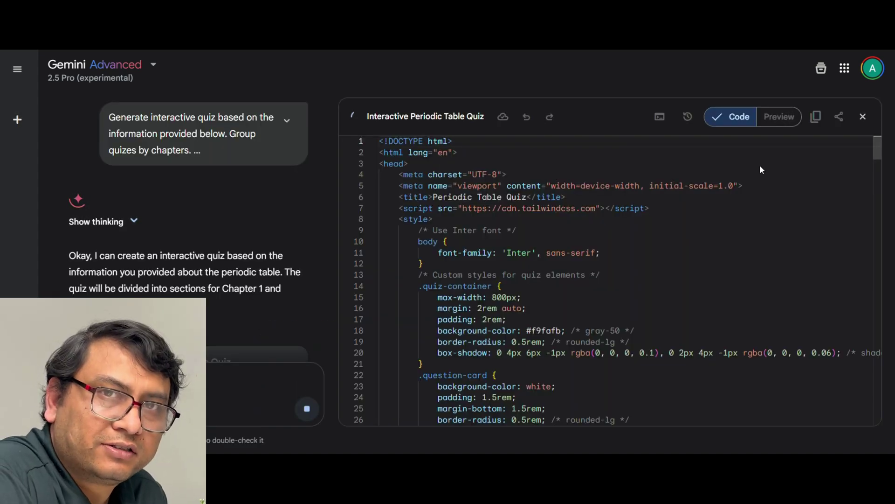
{"action": "scroll", "coordinate": [611, 256], "scroll_direction": "up", "scroll_amount": 4}
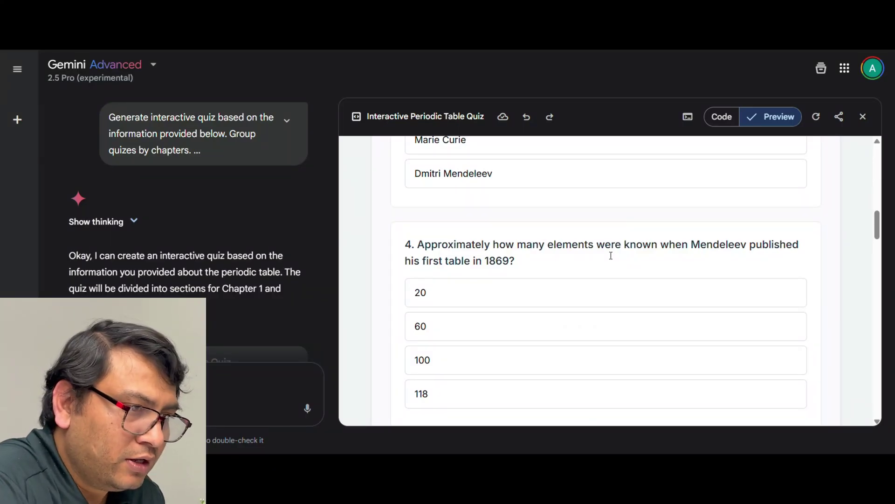
{"action": "scroll", "coordinate": [611, 255], "scroll_direction": "down", "scroll_amount": 8}
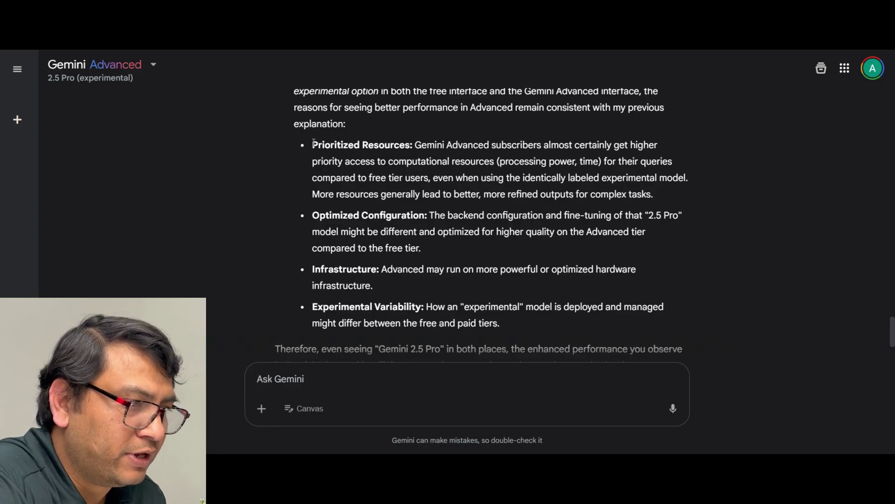
Step: Highlight the Prioritized Resources point in the Advanced-vs-free answer, then scroll through the rest
{"action": "left_click_drag", "start_coordinate": [314, 142], "coordinate": [415, 146]}
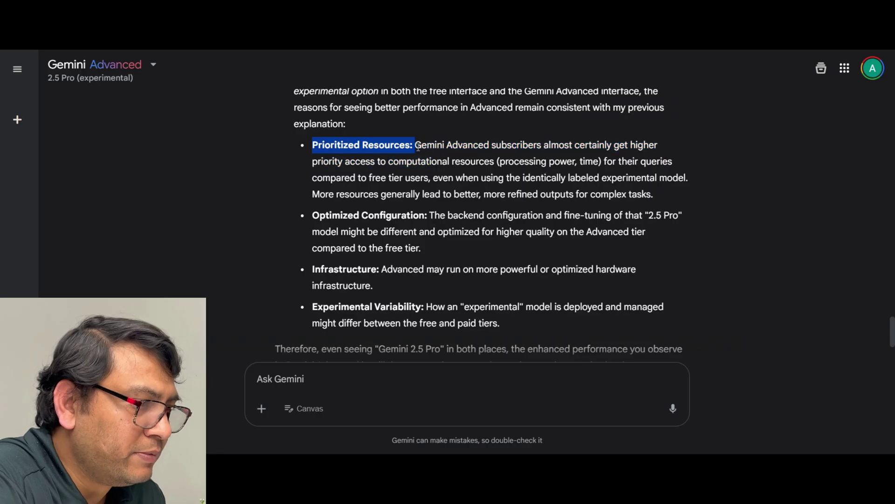
{"action": "left_click", "coordinate": [583, 147]}
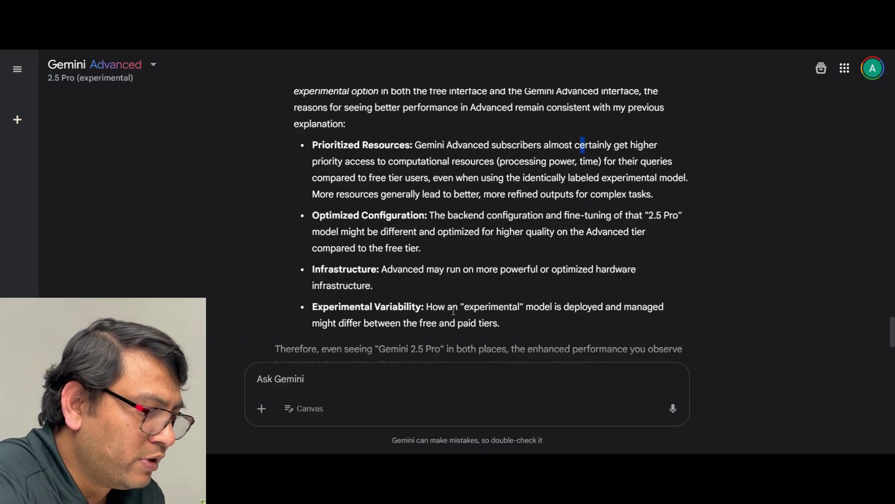
{"action": "scroll", "coordinate": [614, 325], "scroll_direction": "down", "scroll_amount": 1}
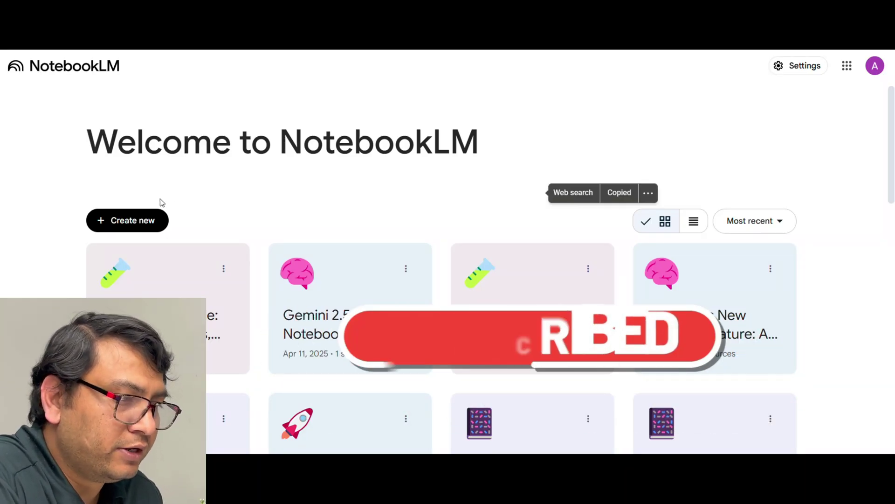
Step: Create a new notebook with the pasted YouTube NotebookLM tutorial link as its source
{"action": "left_click", "coordinate": [151, 220]}
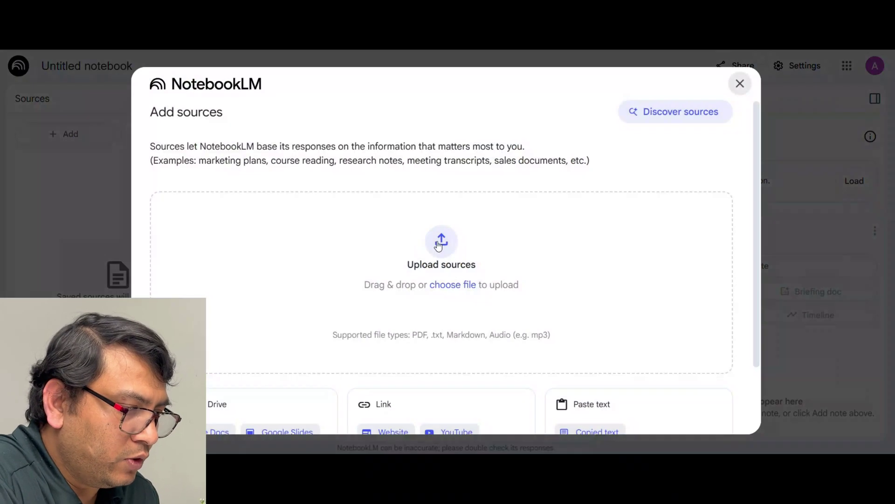
{"action": "scroll", "coordinate": [460, 250], "scroll_direction": "down", "scroll_amount": 2}
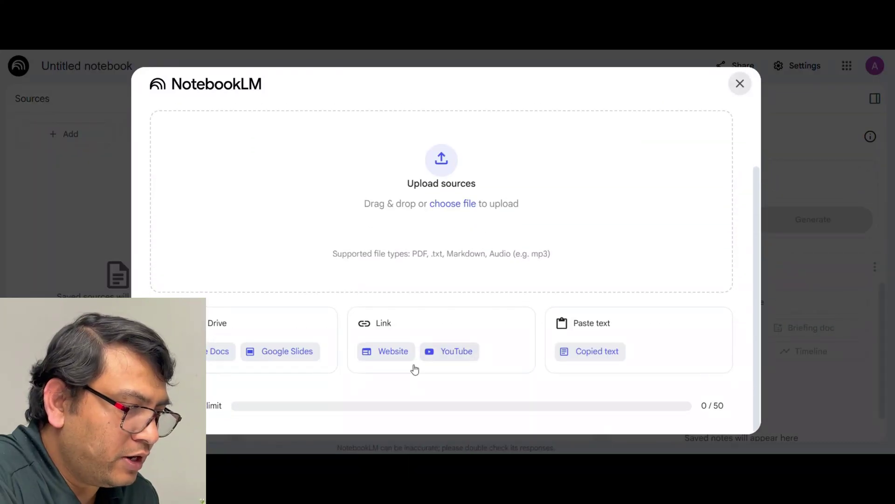
{"action": "left_click", "coordinate": [455, 352]}
{"action": "left_click", "coordinate": [268, 185]}
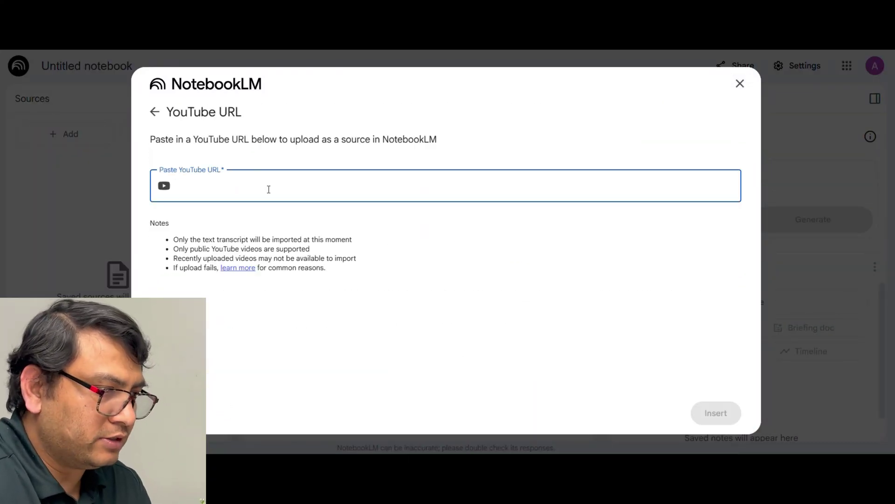
{"action": "key", "text": "ctrl+v"}
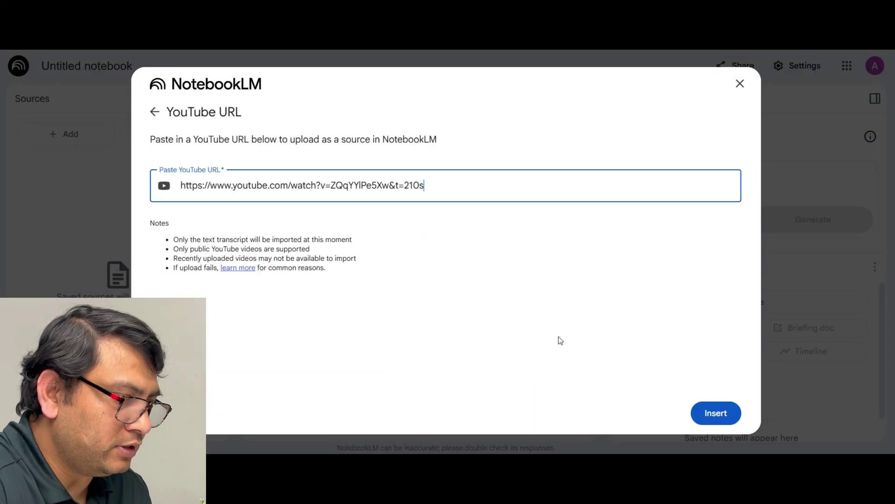
{"action": "left_click", "coordinate": [717, 415]}
Step: Ask 'extract key information from this video' and select the key-information breakdown in the reply
{"action": "type", "text": "ext"}
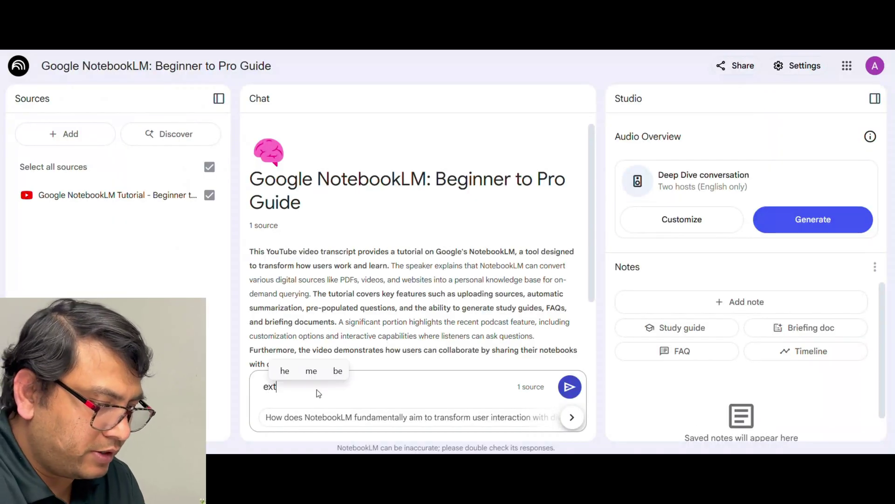
{"action": "type", "text": "ract key i"}
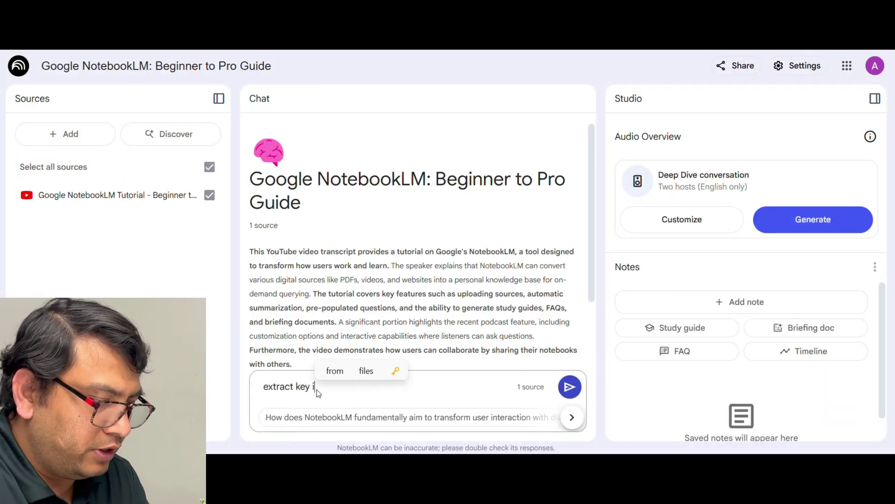
{"action": "type", "text": "nformation "}
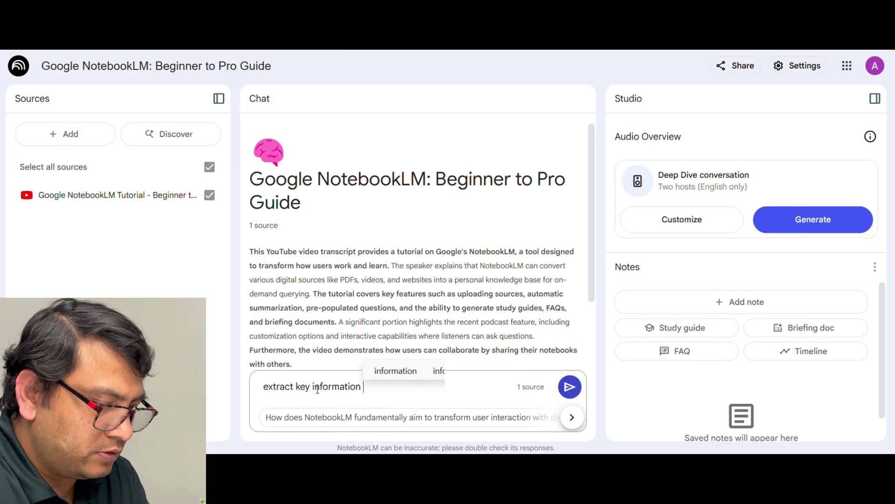
{"action": "type", "text": "from this video"}
{"action": "key", "text": "Return"}
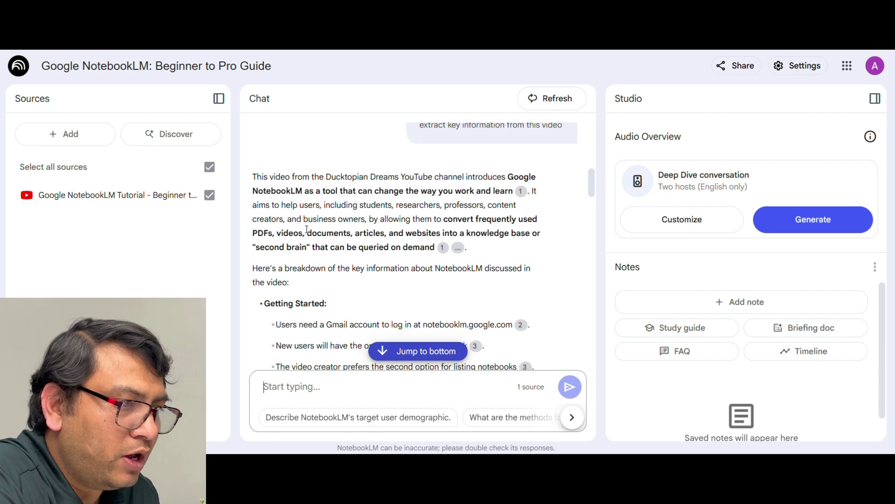
{"action": "scroll", "coordinate": [307, 231], "scroll_direction": "down", "scroll_amount": 1}
{"action": "scroll", "coordinate": [282, 205], "scroll_direction": "up", "scroll_amount": 1}
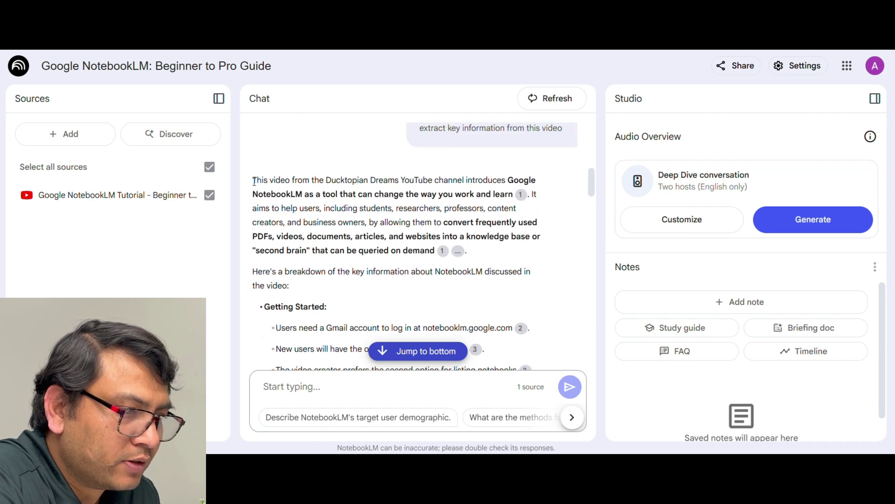
{"action": "left_click_drag", "start_coordinate": [250, 274], "coordinate": [528, 290]}
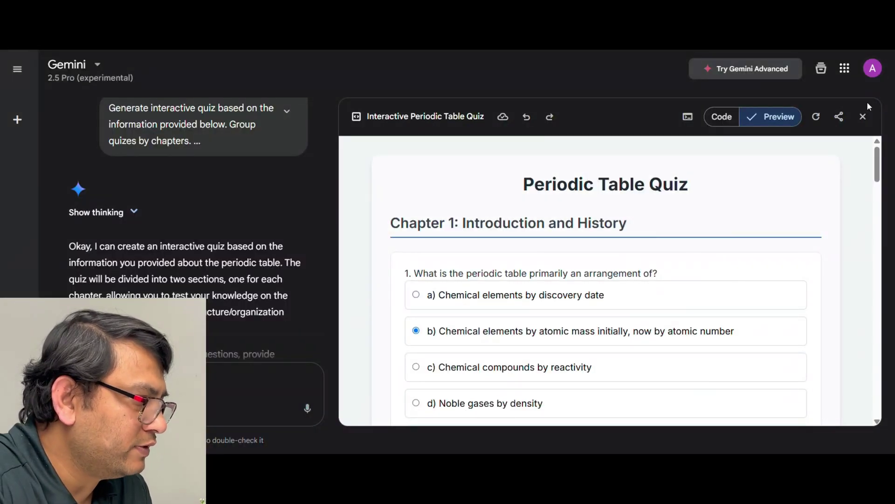
Step: Close the periodic table quiz and start a new chat with Canvas enabled
{"action": "left_click", "coordinate": [864, 118]}
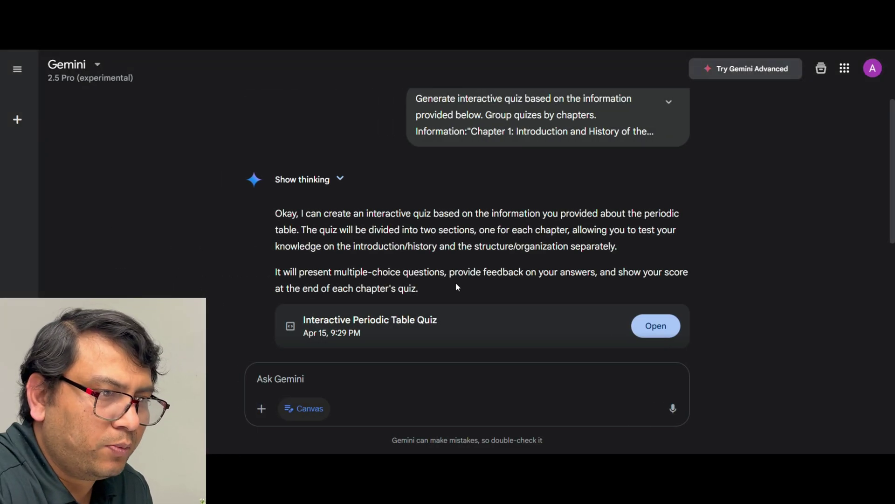
{"action": "left_click", "coordinate": [16, 121]}
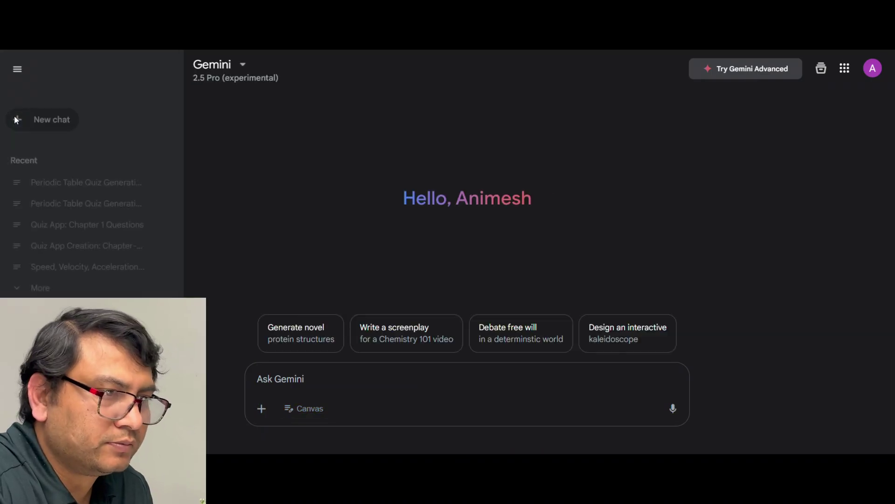
{"action": "left_click", "coordinate": [310, 409]}
Step: Paste the quiz-generation prompt with the NotebookLM notes placed inside a pair of quotes
{"action": "left_click", "coordinate": [586, 382]}
{"action": "key", "text": "ctrl+v"}
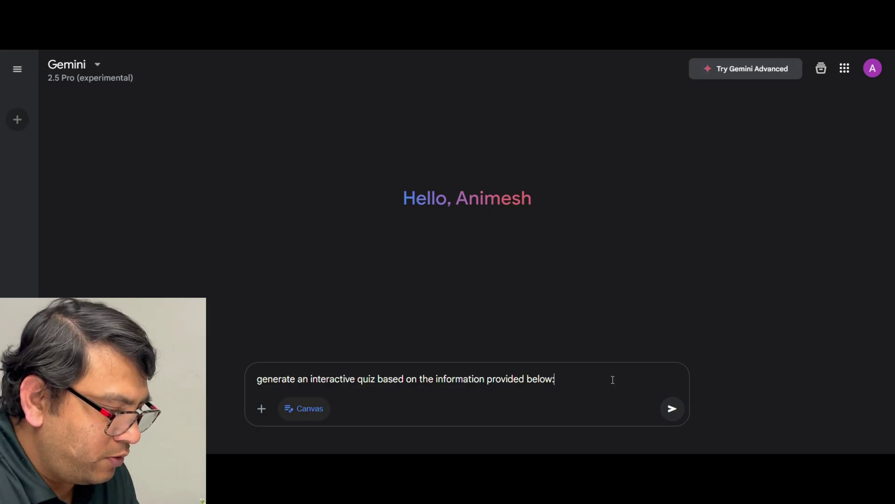
{"action": "type", "text": "\"\""}
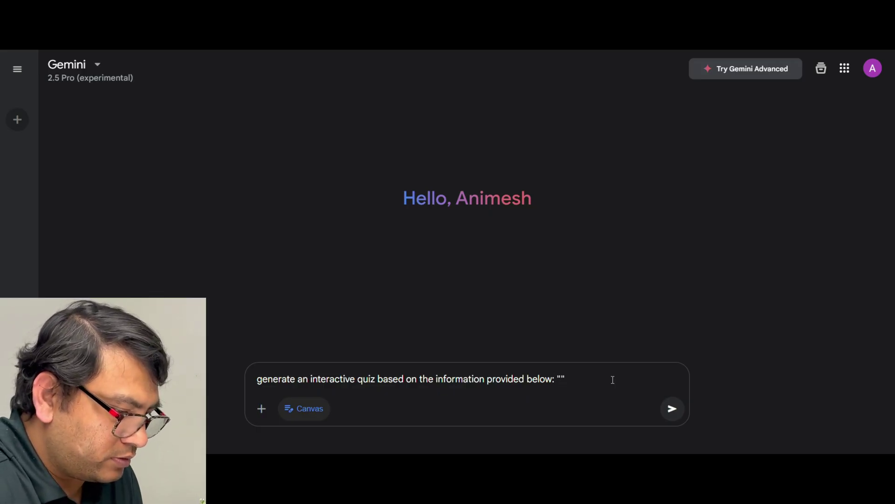
{"action": "key", "text": "Left"}
{"action": "key", "text": "ctrl+v"}
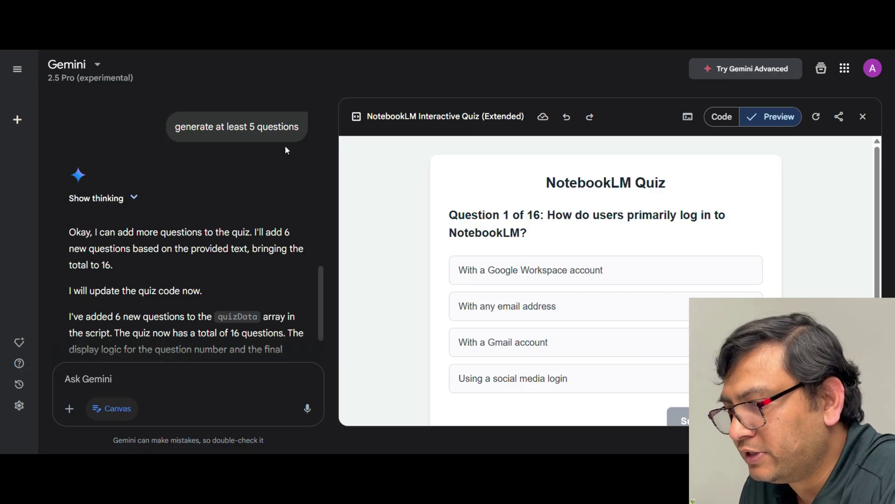
Step: Answer question 1, then submit 'Only local PDF files' for question 2 and see it marked Incorrect
{"action": "left_click", "coordinate": [670, 275]}
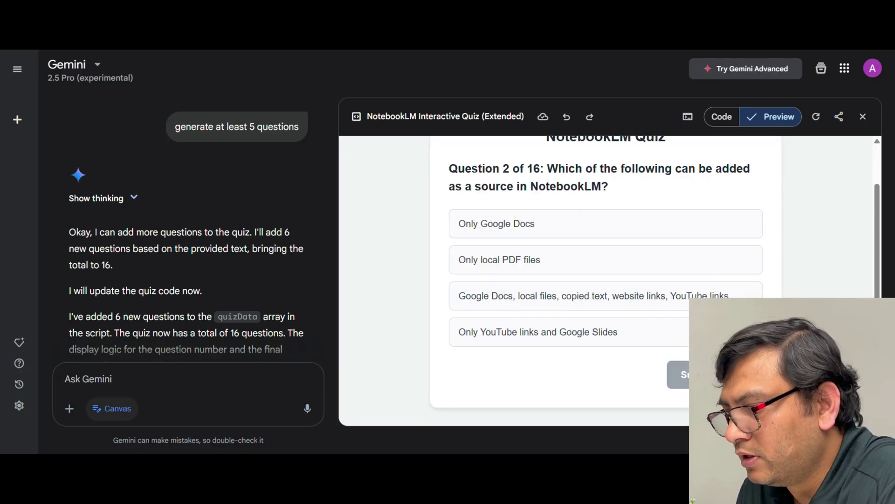
{"action": "left_click", "coordinate": [539, 262]}
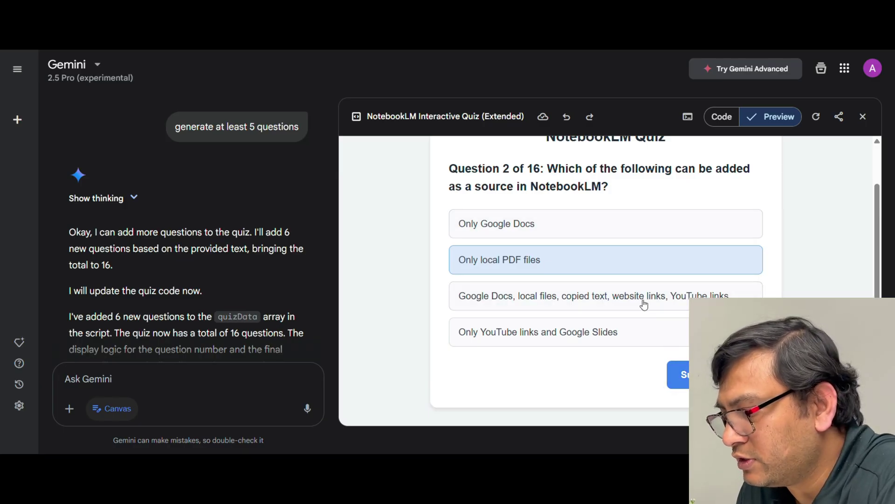
{"action": "left_click", "coordinate": [684, 374]}
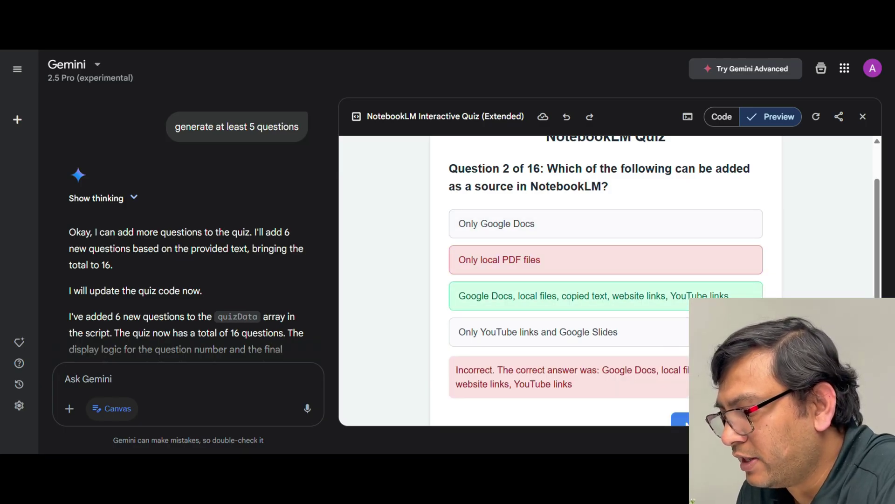
{"action": "scroll", "coordinate": [606, 275], "scroll_direction": "down", "scroll_amount": 1}
Step: Create and copy a shareable public link for the NotebookLM quiz Canvas
{"action": "left_click", "coordinate": [839, 116]}
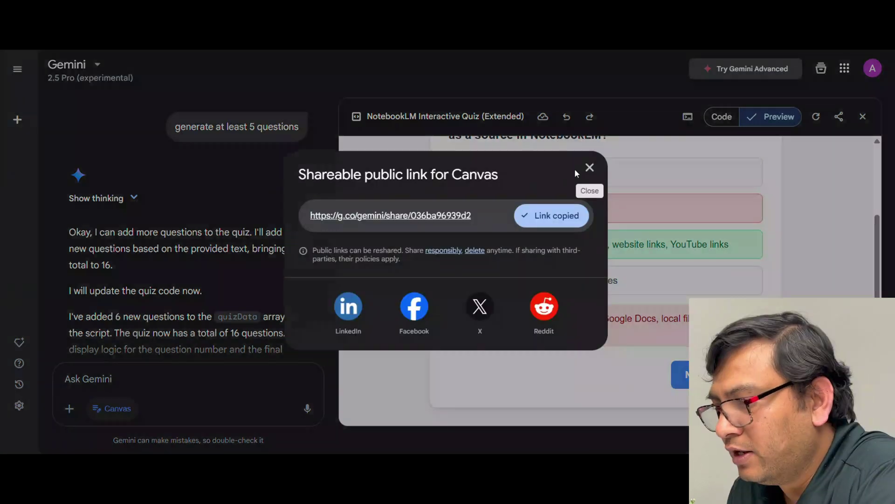